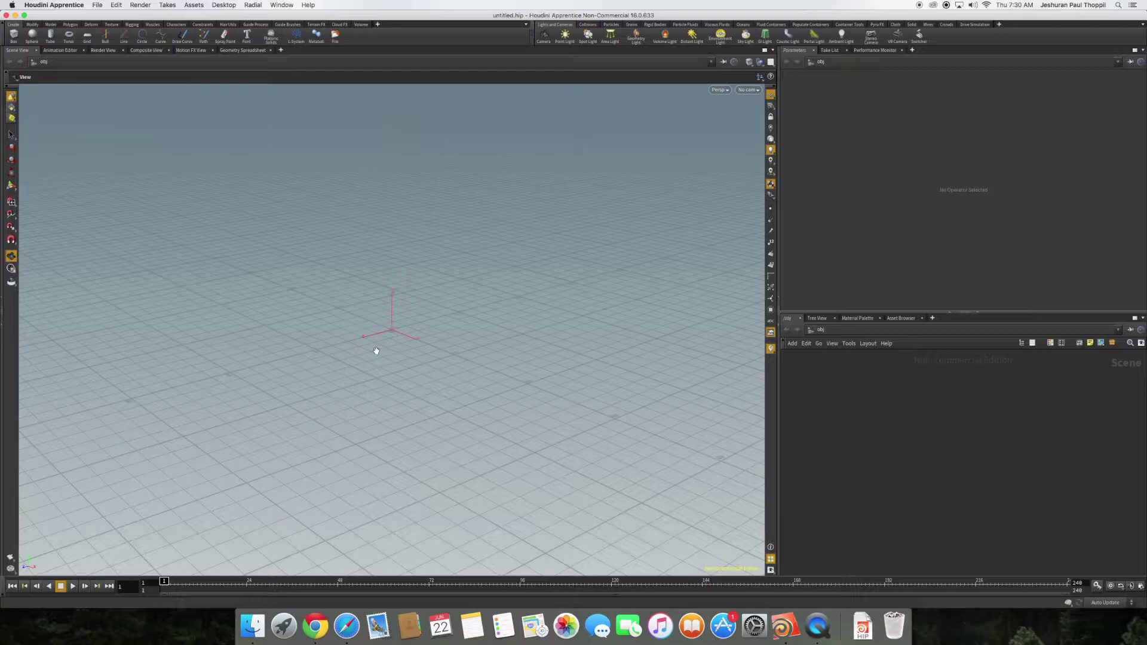
{"action": "left_click_drag", "start_coordinate": [397, 310], "coordinate": [430, 335]}
{"action": "mouse_move", "coordinate": [358, 335]}
{"action": "left_mouse_down"}
{"action": "mouse_move", "coordinate": [399, 347]}
{"action": "mouse_move", "coordinate": [430, 330]}
{"action": "mouse_move", "coordinate": [400, 333]}
{"action": "mouse_move", "coordinate": [401, 322]}
{"action": "mouse_move", "coordinate": [384, 333]}
{"action": "mouse_move", "coordinate": [402, 325]}
{"action": "mouse_move", "coordinate": [402, 297]}
{"action": "mouse_move", "coordinate": [383, 323]}
{"action": "mouse_move", "coordinate": [329, 338]}
{"action": "mouse_move", "coordinate": [347, 323]}
{"action": "left_mouse_up"}
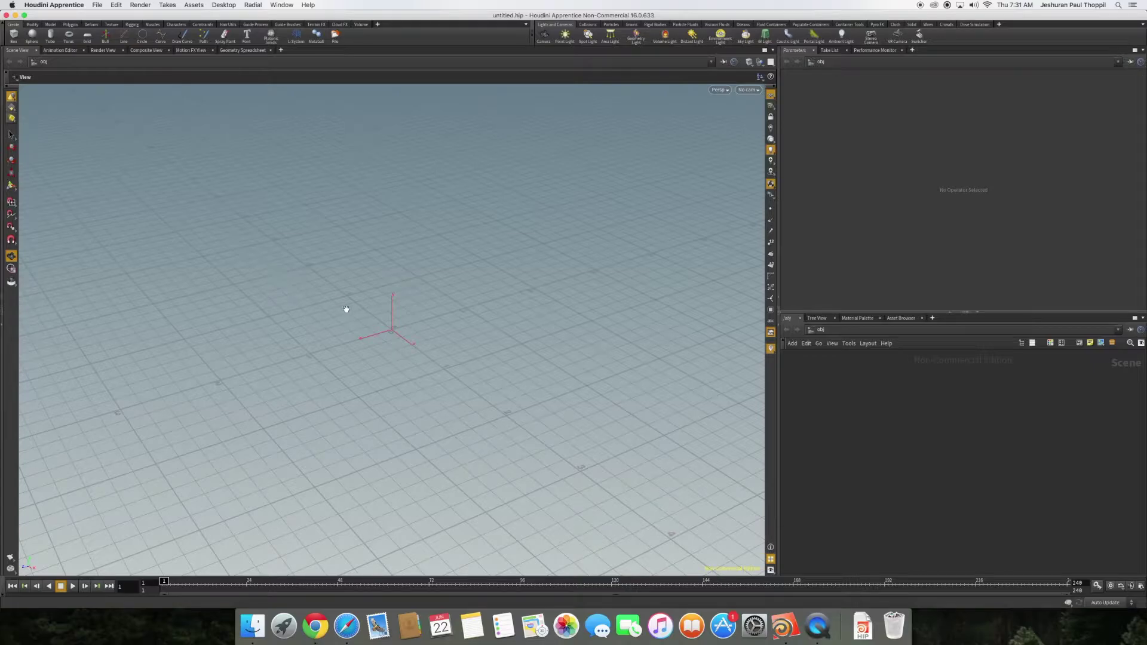
{"action": "left_click_drag", "start_coordinate": [346, 310], "coordinate": [382, 343]}
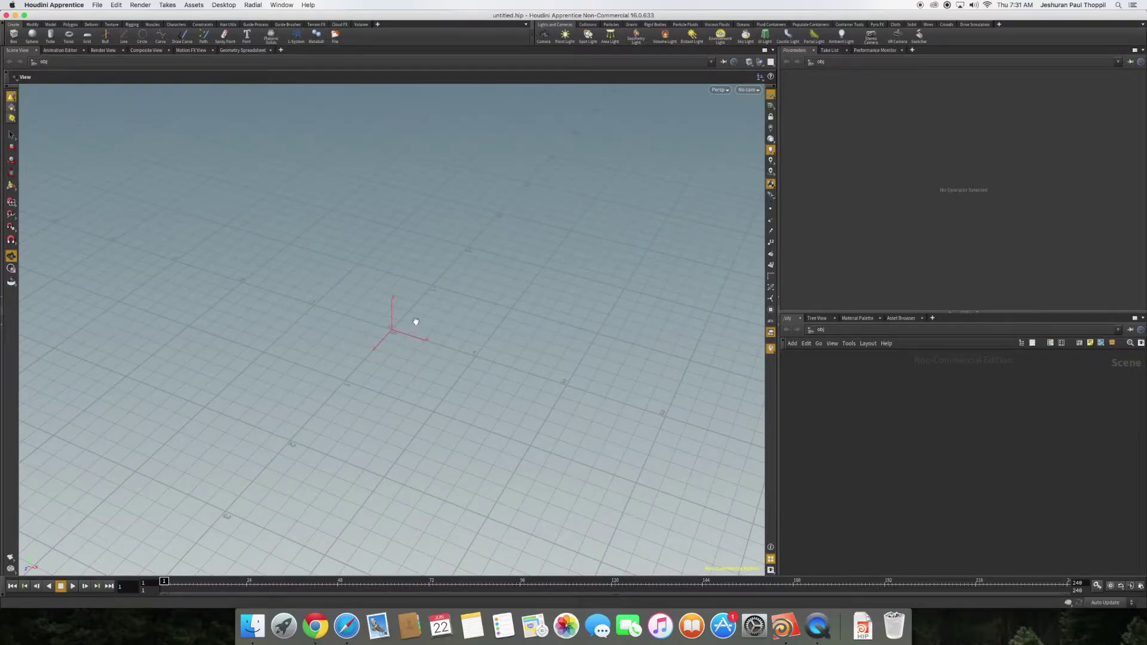
{"action": "left_click_drag", "start_coordinate": [392, 286], "coordinate": [423, 308]}
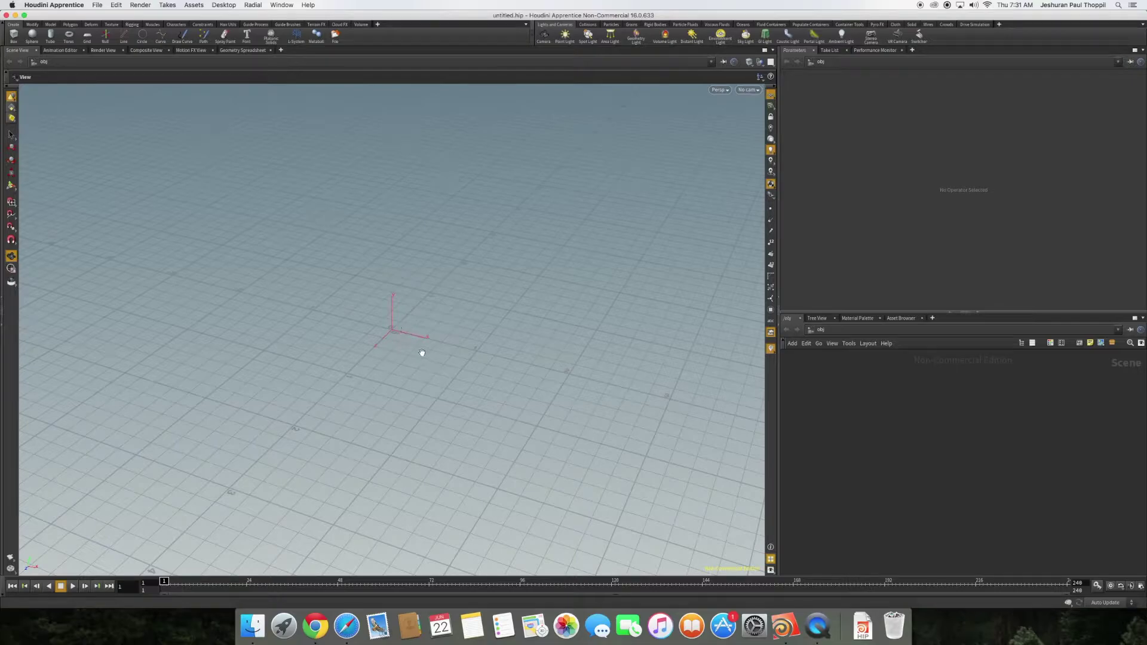
Create a Rubber Toy test geometry and place it at the world origin.
{"action": "key", "text": "c"}
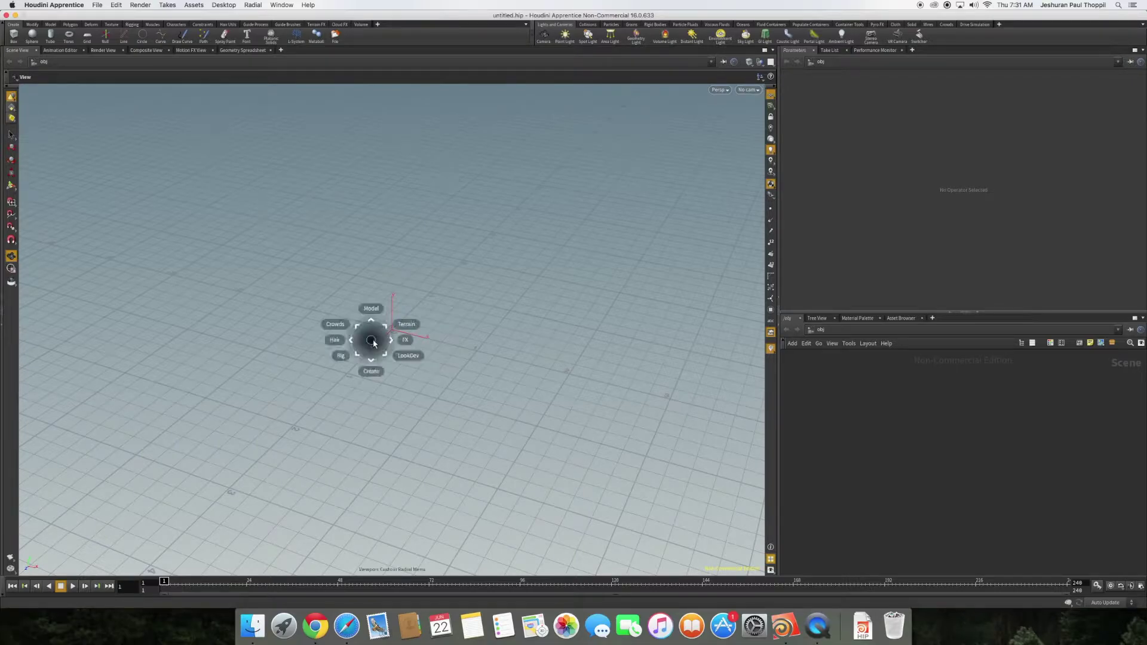
{"action": "left_click", "coordinate": [369, 373]}
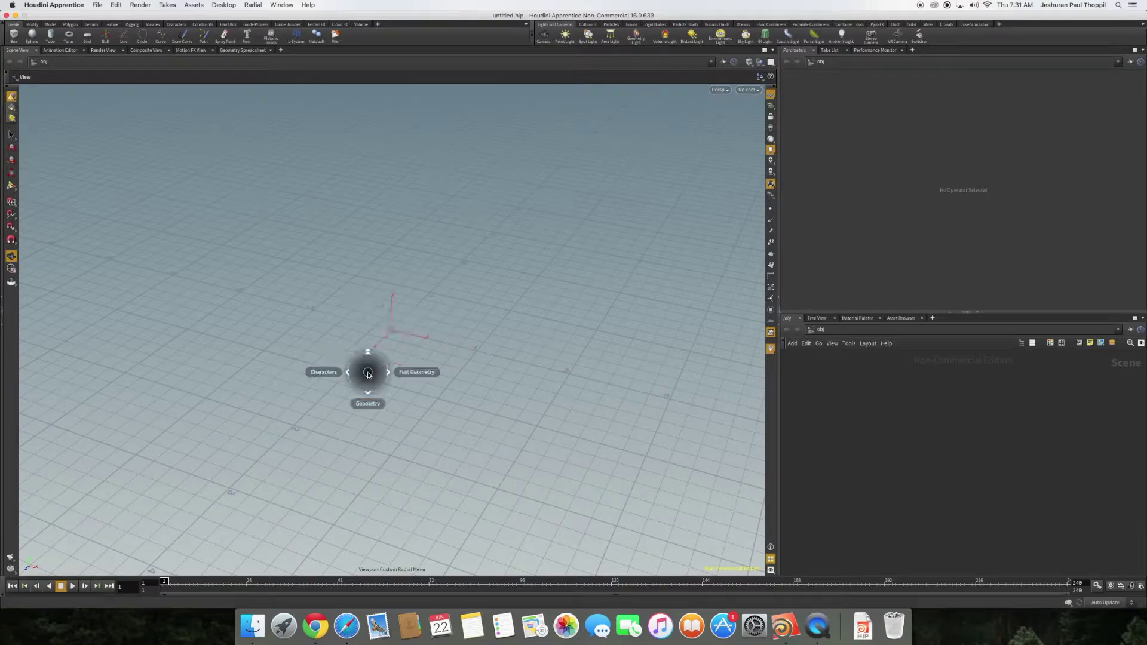
{"action": "left_click", "coordinate": [382, 374]}
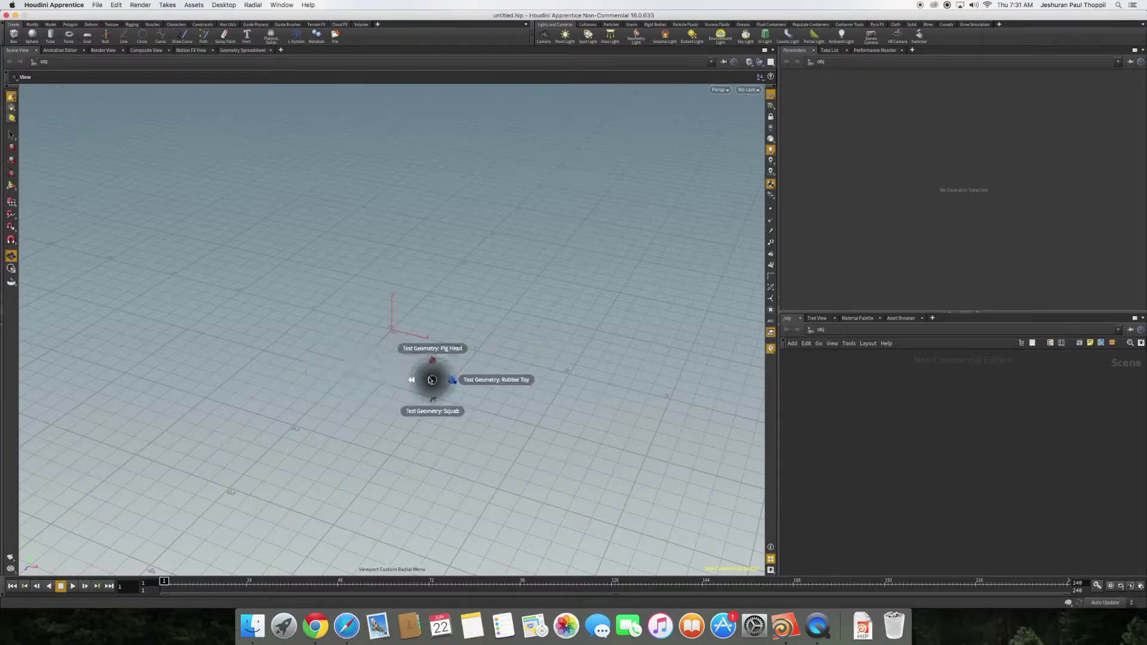
{"action": "left_click", "coordinate": [476, 383]}
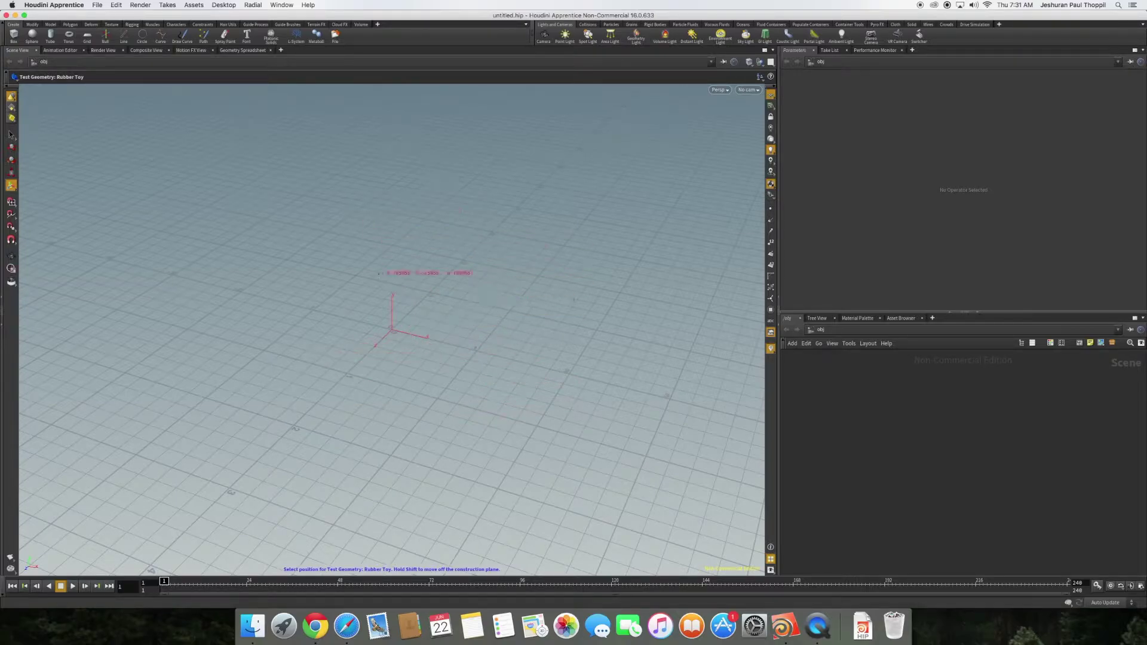
{"action": "left_click", "coordinate": [345, 367]}
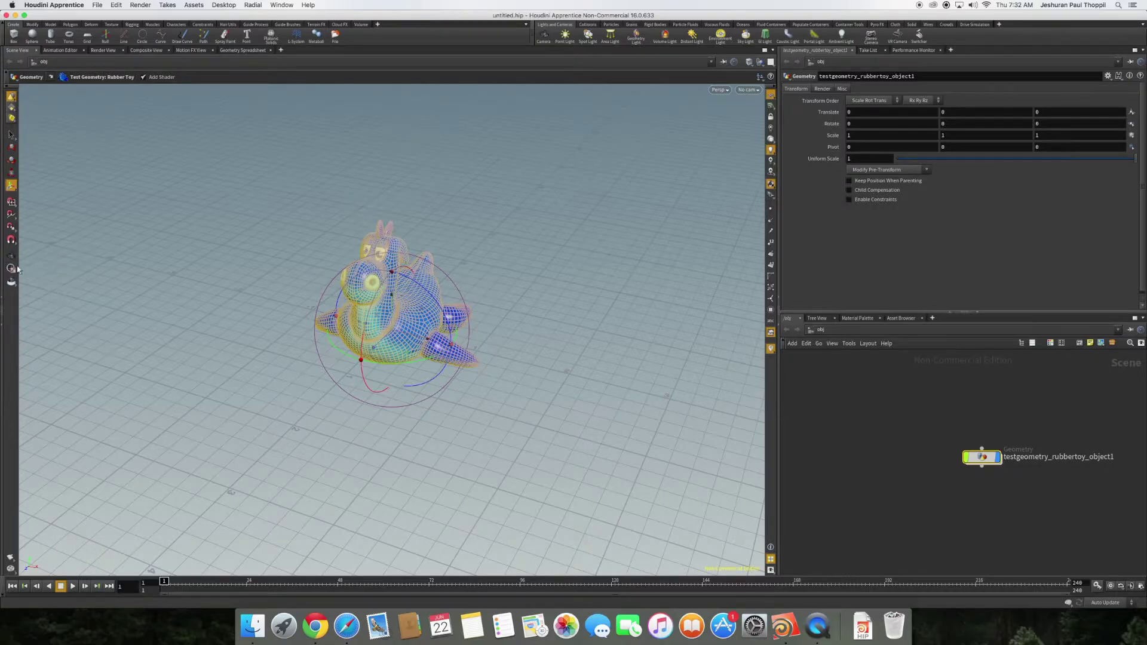
{"action": "key", "text": "Escape"}
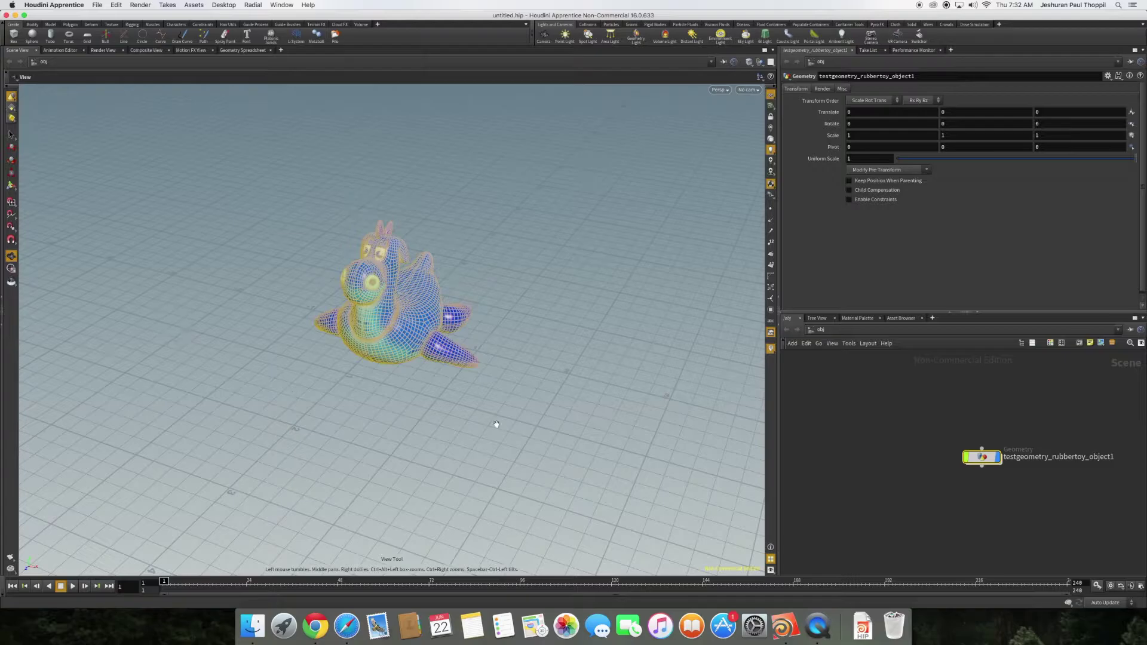
Open the rubber toy object's geometry network to look at the node inside it.
{"action": "left_click_drag", "start_coordinate": [399, 327], "coordinate": [461, 464]}
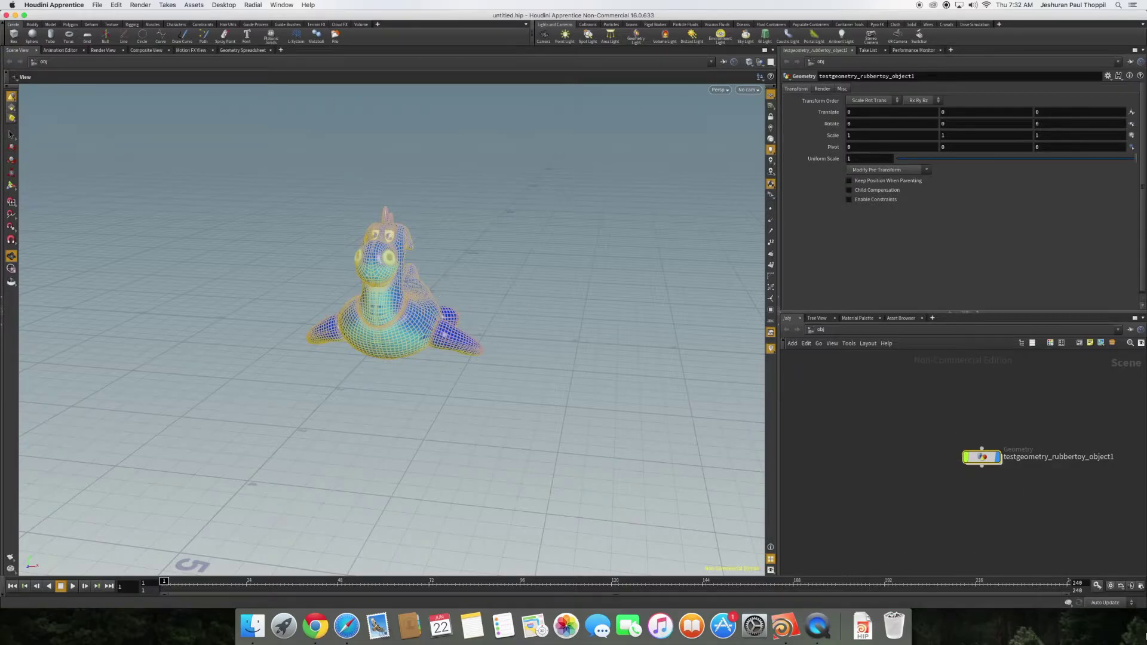
{"action": "double_click", "coordinate": [1038, 458]}
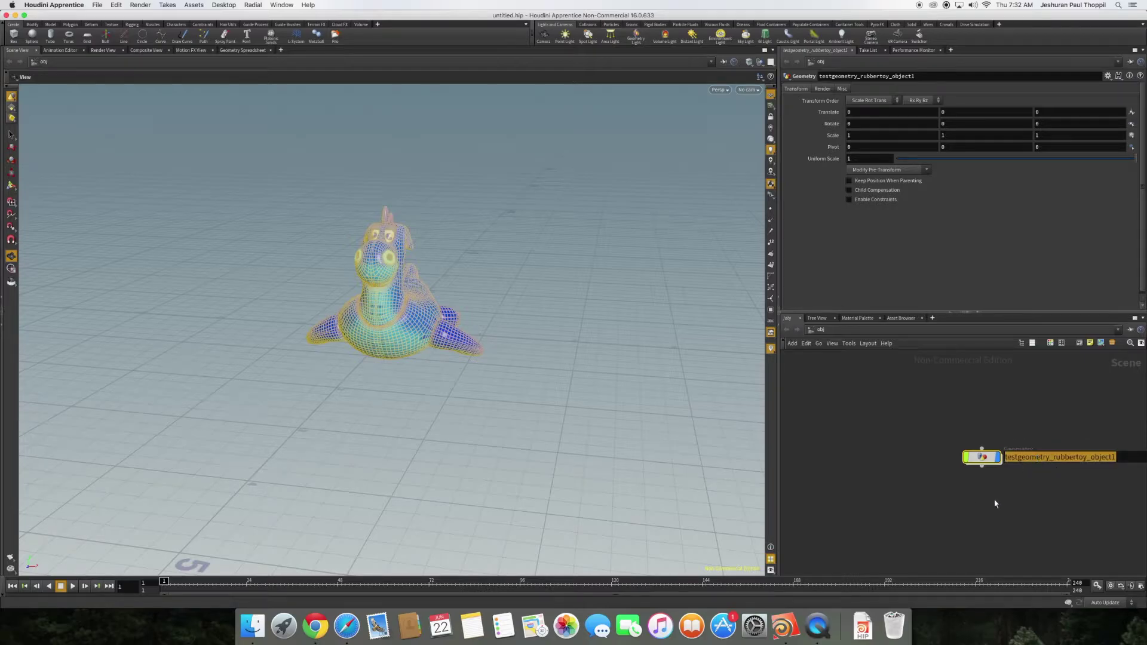
{"action": "double_click", "coordinate": [985, 463]}
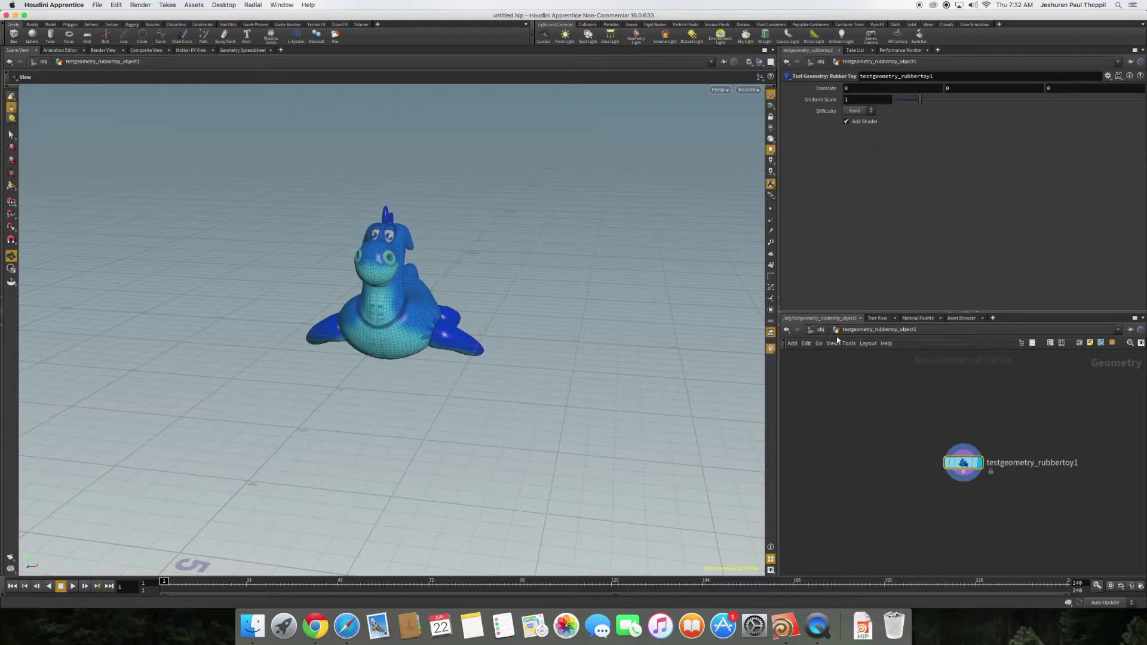
Switch to the desktop layout with a tree view and Python shell, and expand obj down to the rubber toy's geometry node.
{"action": "left_click", "coordinate": [224, 4]}
{"action": "left_click", "coordinate": [238, 85]}
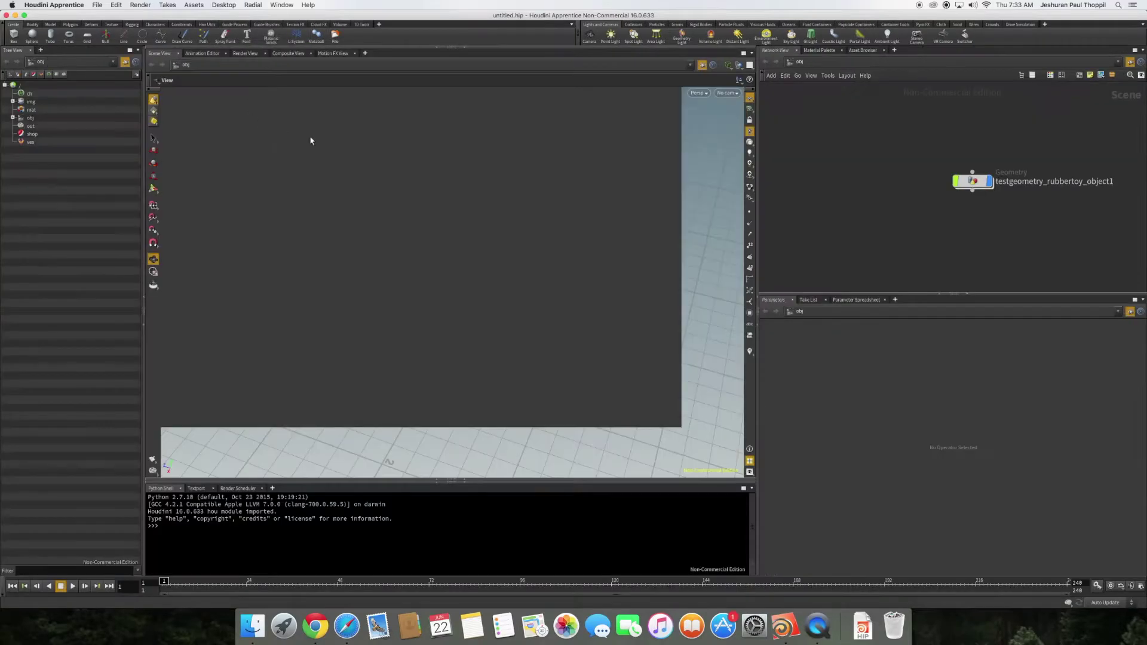
{"action": "left_click", "coordinate": [12, 118]}
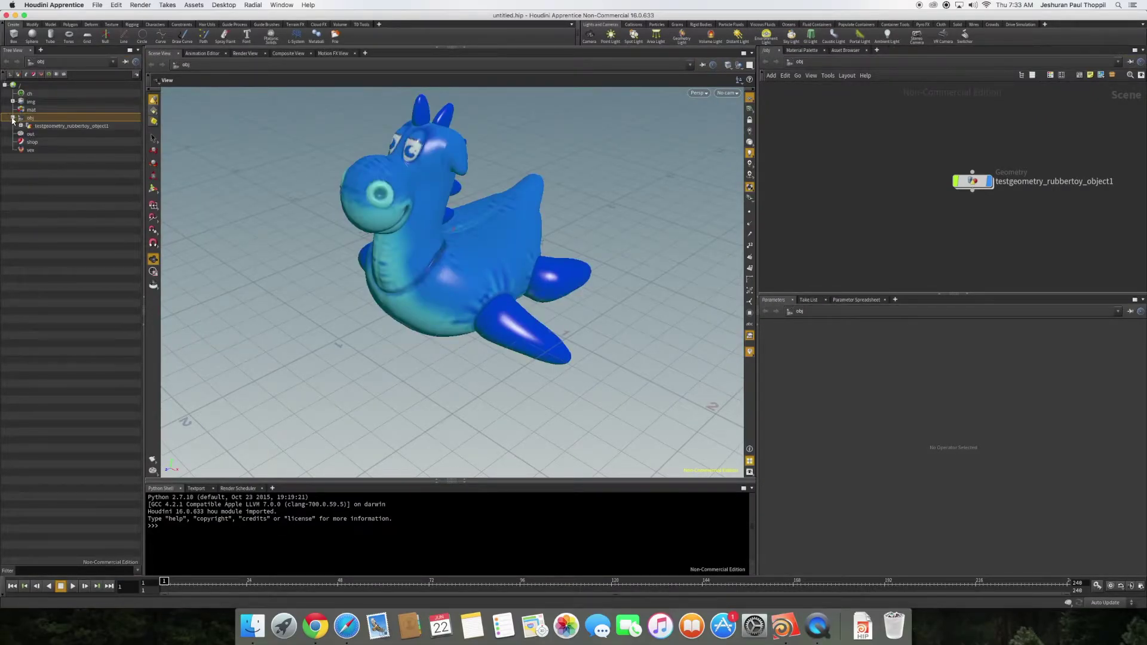
{"action": "left_click", "coordinate": [21, 126]}
{"action": "left_click", "coordinate": [28, 134]}
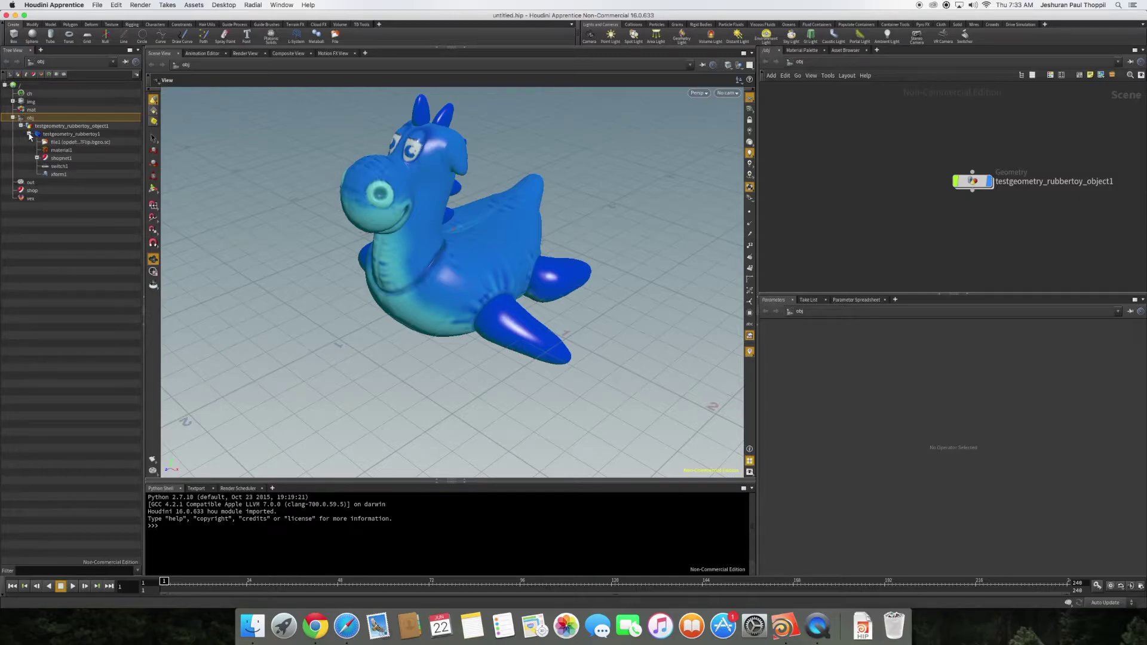
{"action": "left_click", "coordinate": [28, 134]}
{"action": "scroll", "coordinate": [545, 268], "scroll_direction": "up", "scroll_amount": 3}
{"action": "scroll", "coordinate": [538, 271], "scroll_direction": "down", "scroll_amount": 8}
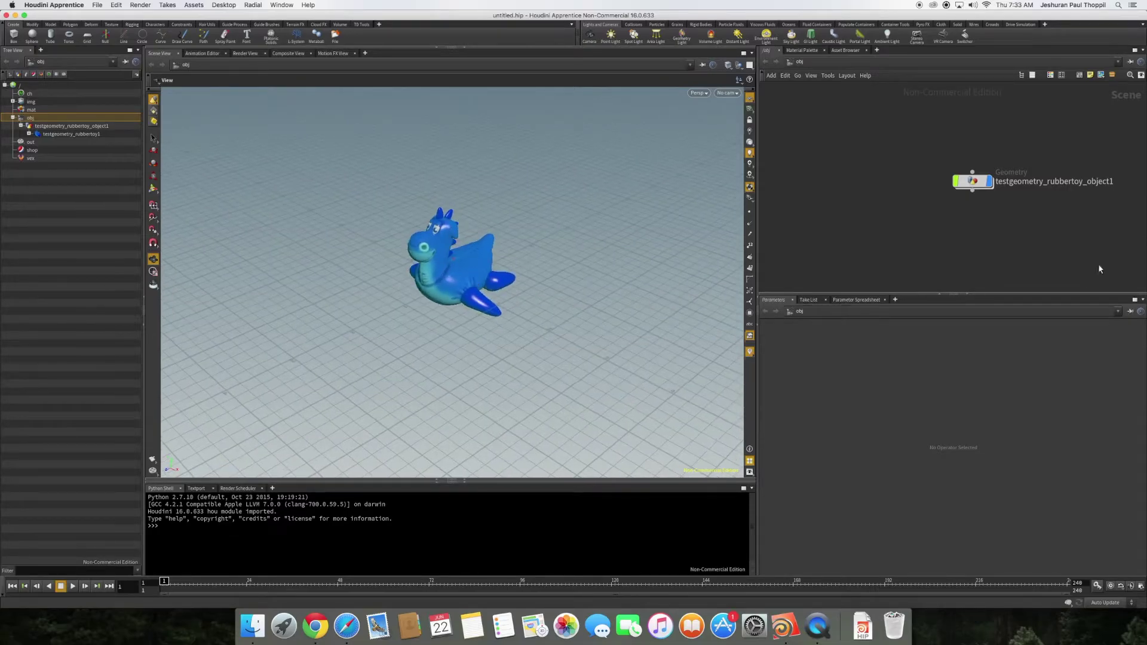
Rename the rubber toy object as morphed_object.
{"action": "middle_click_drag", "start_coordinate": [981, 186], "coordinate": [917, 162]}
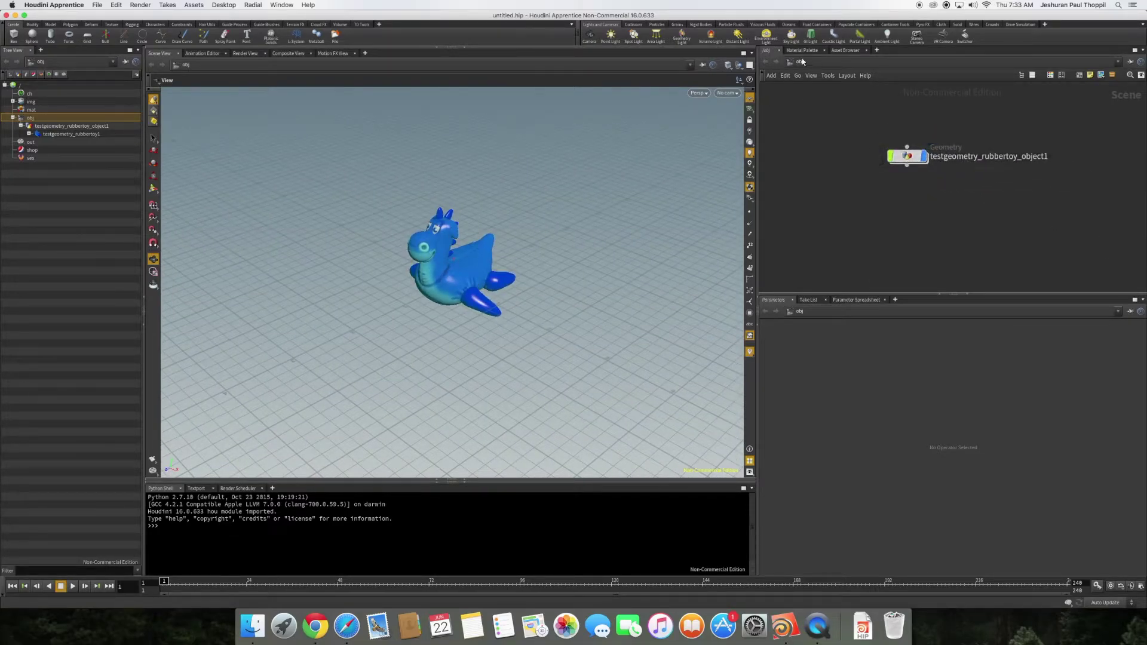
{"action": "double_click", "coordinate": [1033, 157]}
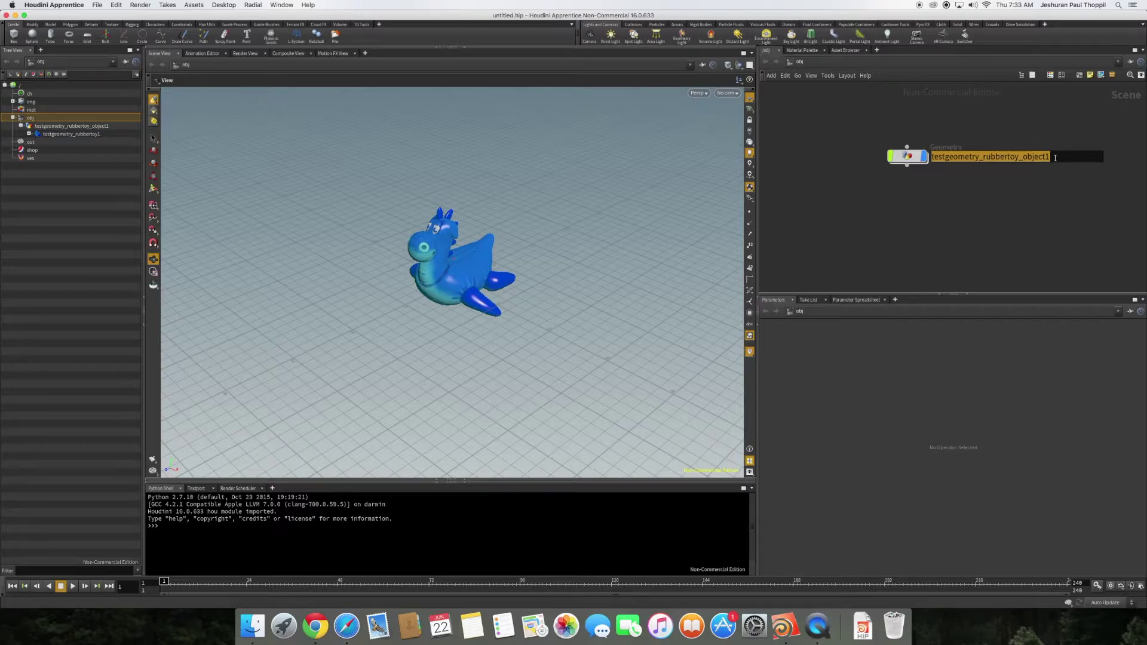
{"action": "type", "text": "morp"}
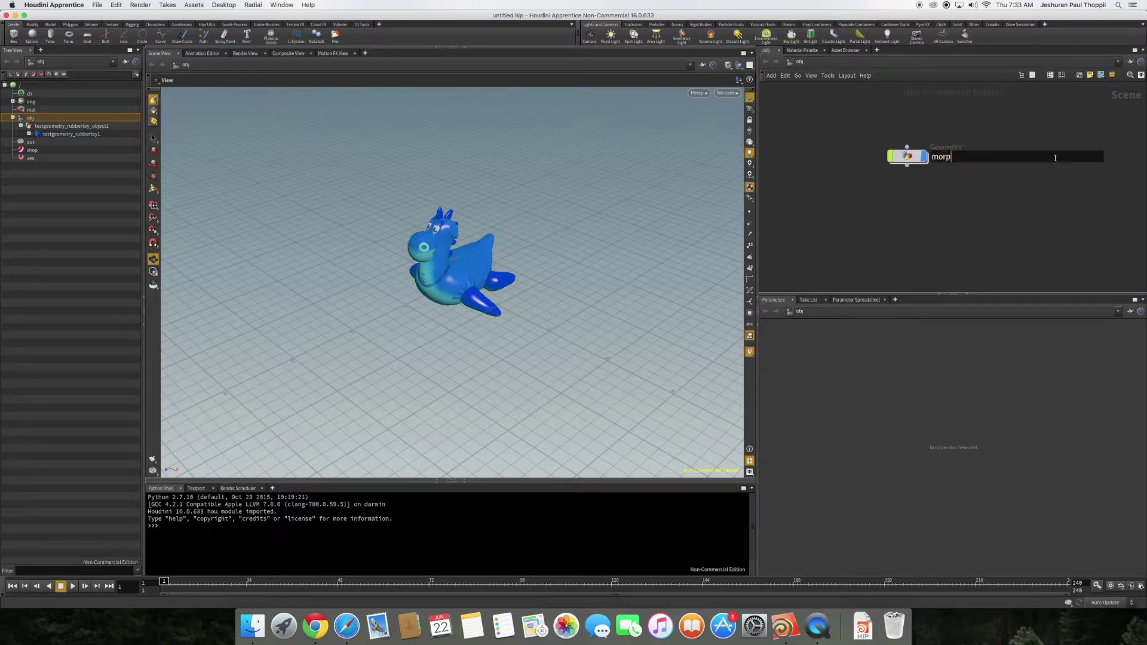
{"action": "type", "text": "hed_object"}
{"action": "key", "text": "Return"}
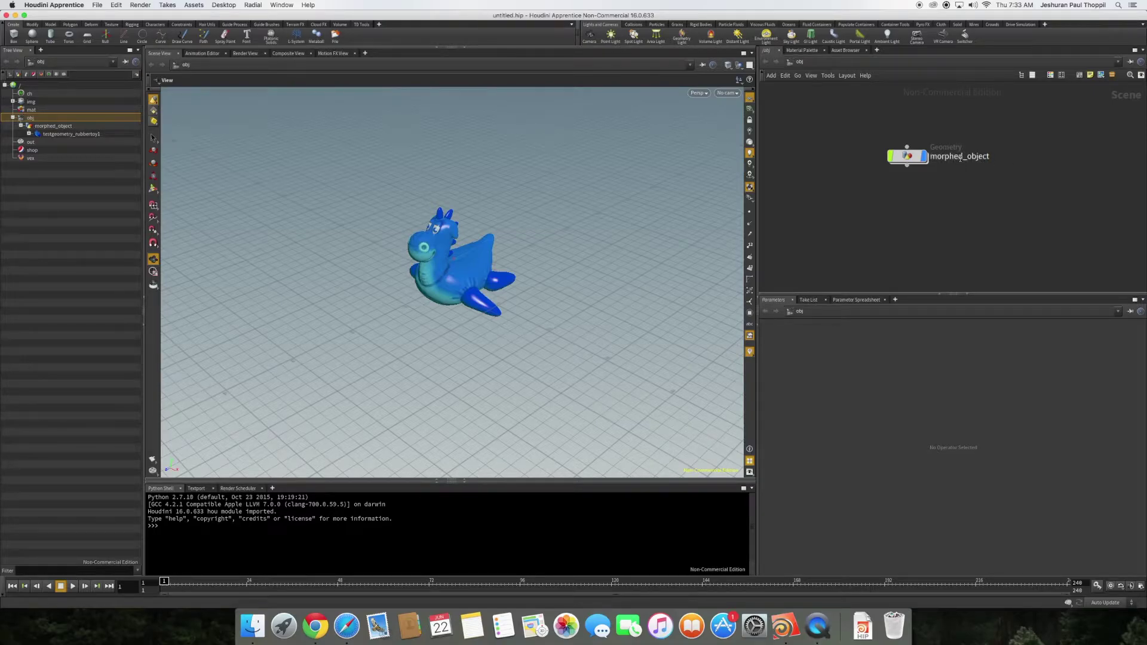
Inside morphed_object, add a Test Geometry: Pig Head node and place it beside the rubber toy node.
{"action": "double_click", "coordinate": [907, 156]}
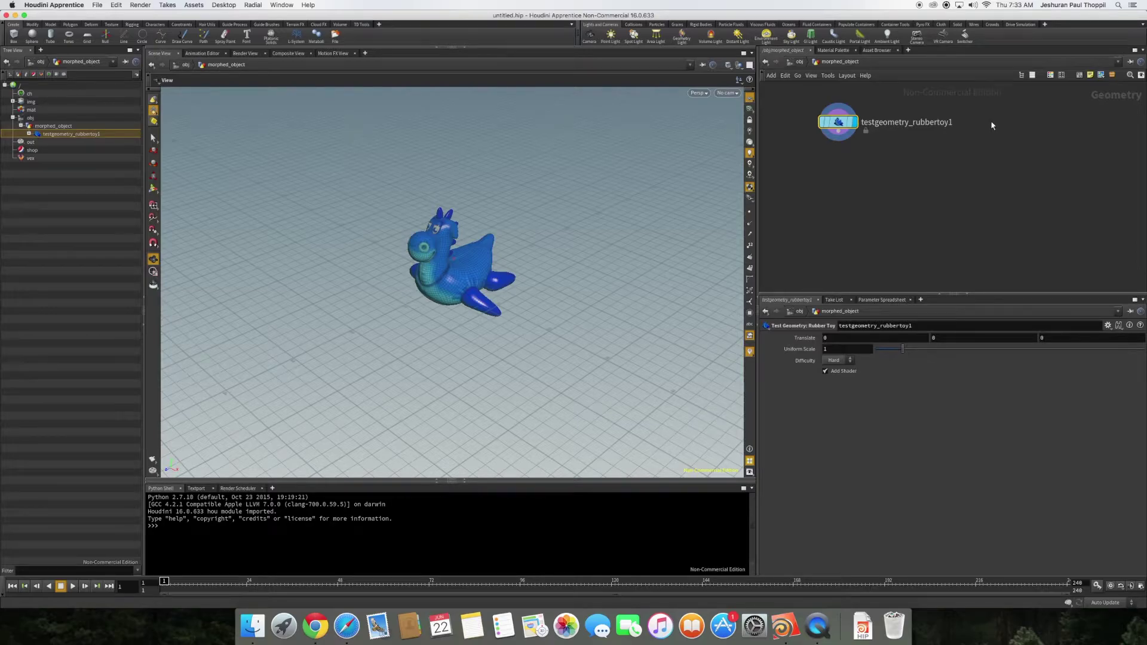
{"action": "key", "text": "Tab"}
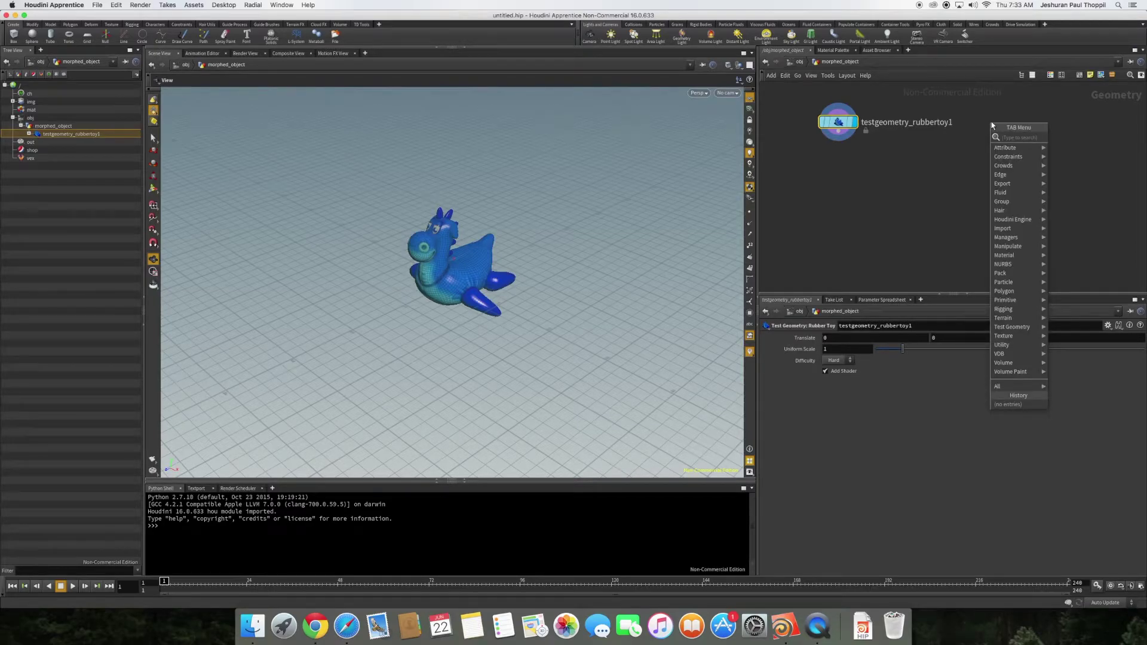
{"action": "type", "text": "test"}
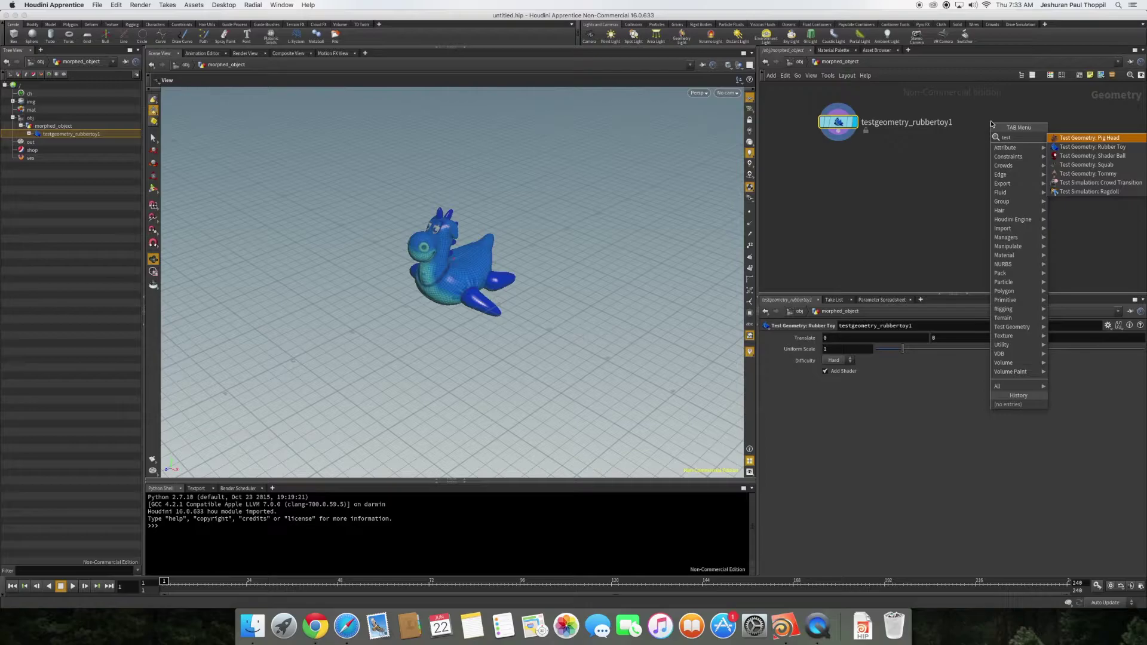
{"action": "left_click", "coordinate": [1108, 139]}
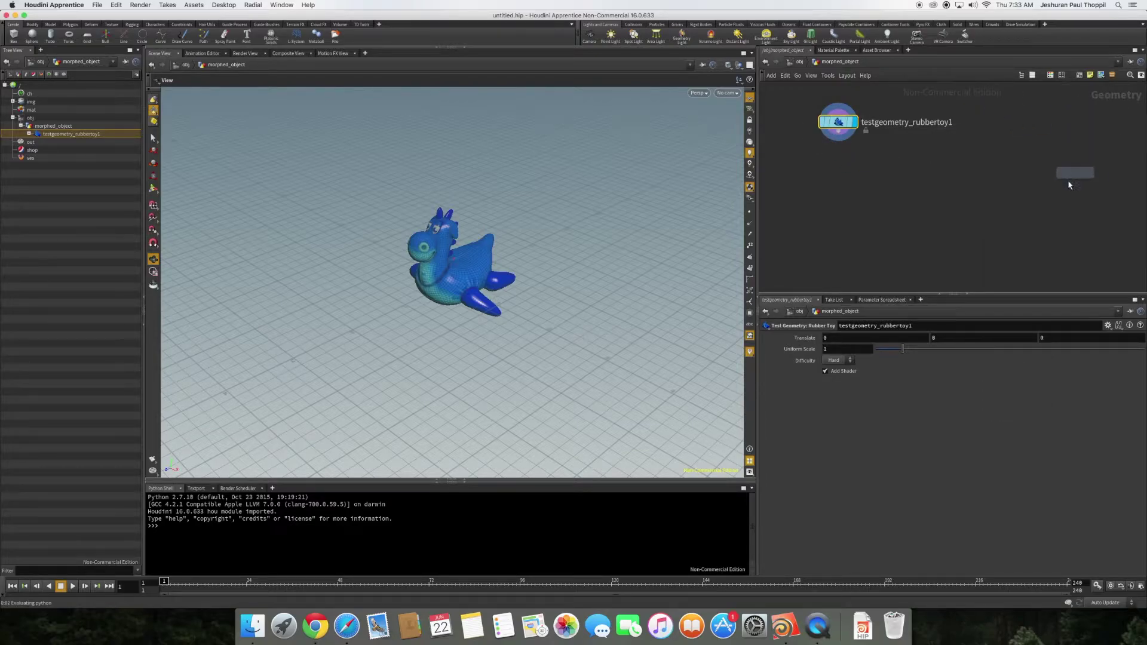
{"action": "left_click", "coordinate": [1046, 123]}
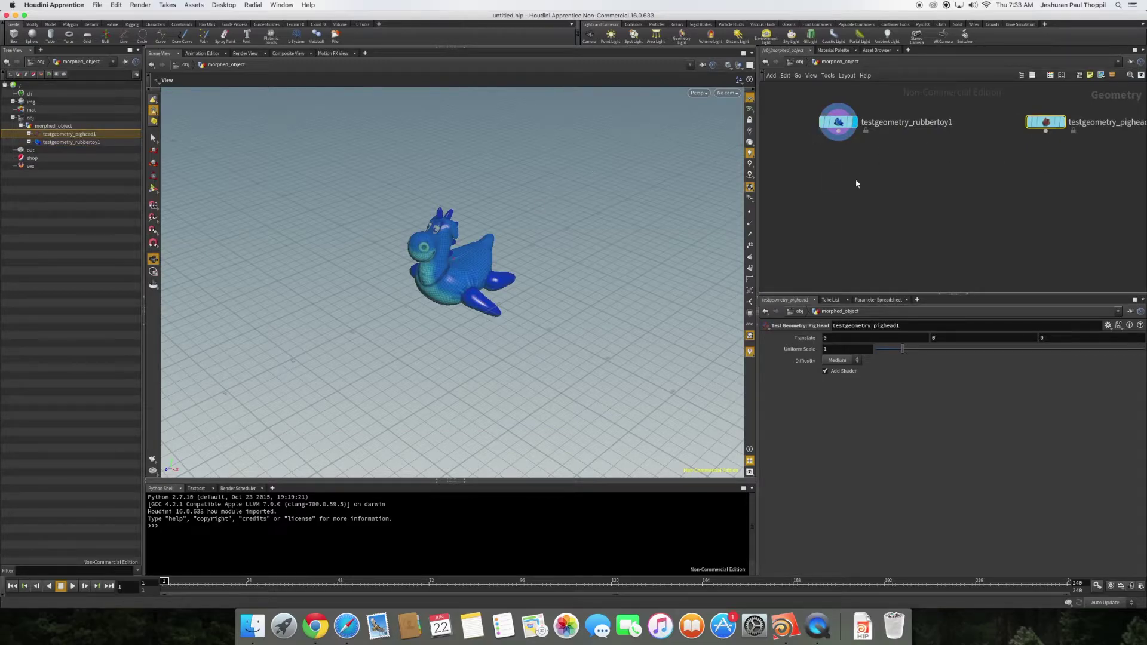
{"action": "mouse_move", "coordinate": [855, 127]}
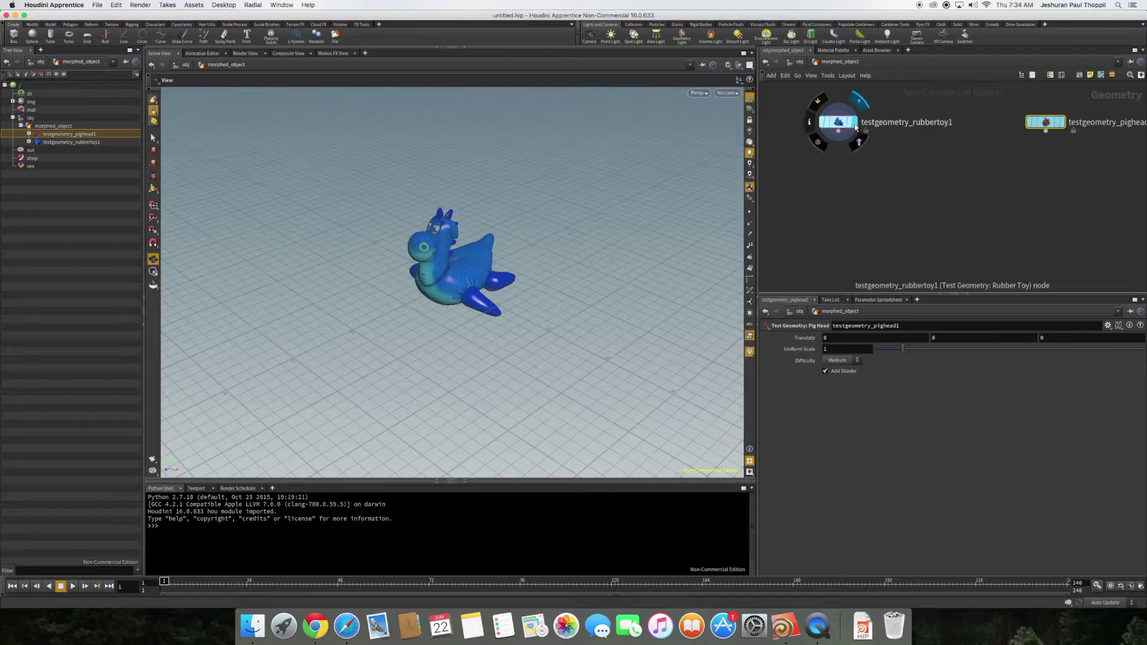
{"action": "mouse_move", "coordinate": [1068, 129]}
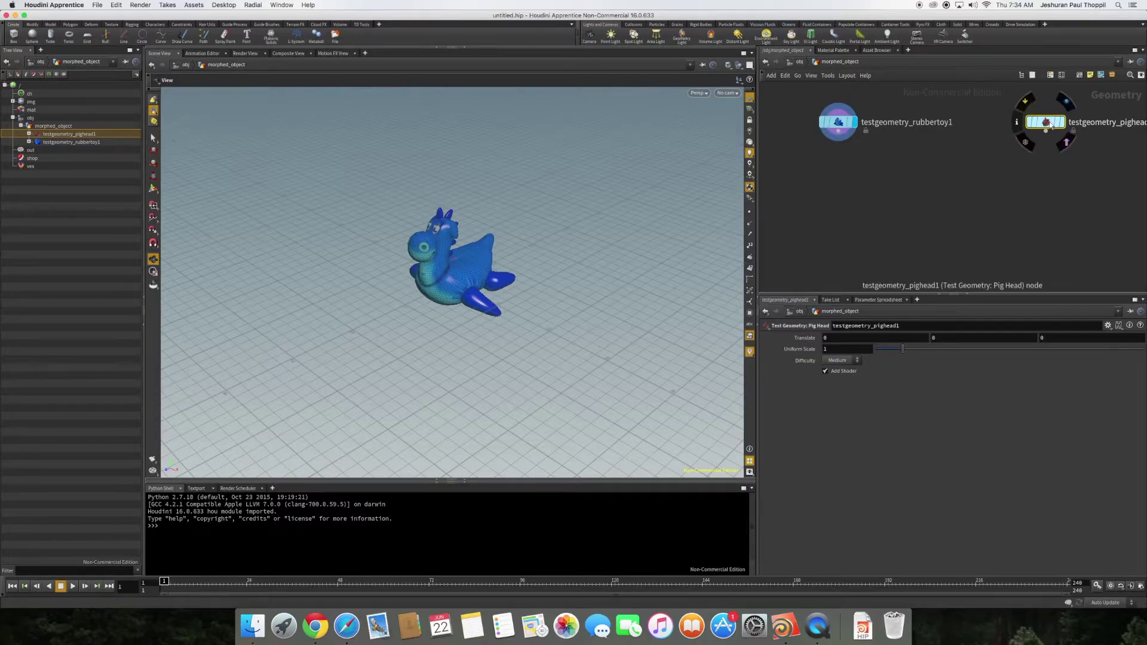
{"action": "left_click_drag", "start_coordinate": [1050, 124], "coordinate": [1018, 124]}
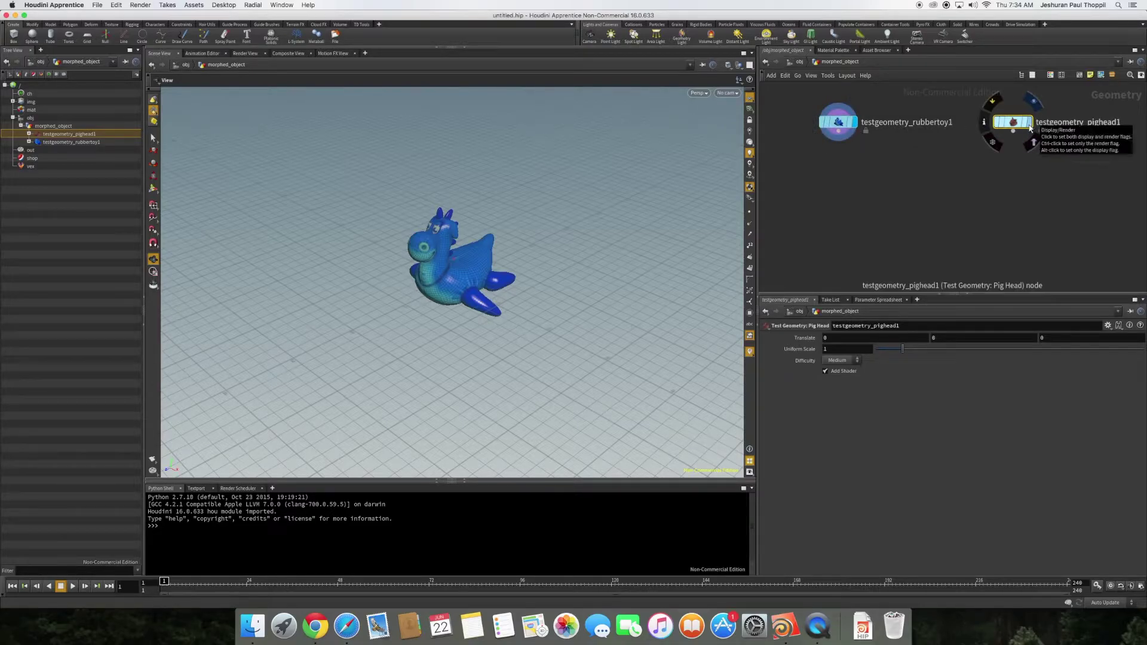
Compare the two models by displaying the pig head and then the rubber toy again.
{"action": "left_click", "coordinate": [1030, 125]}
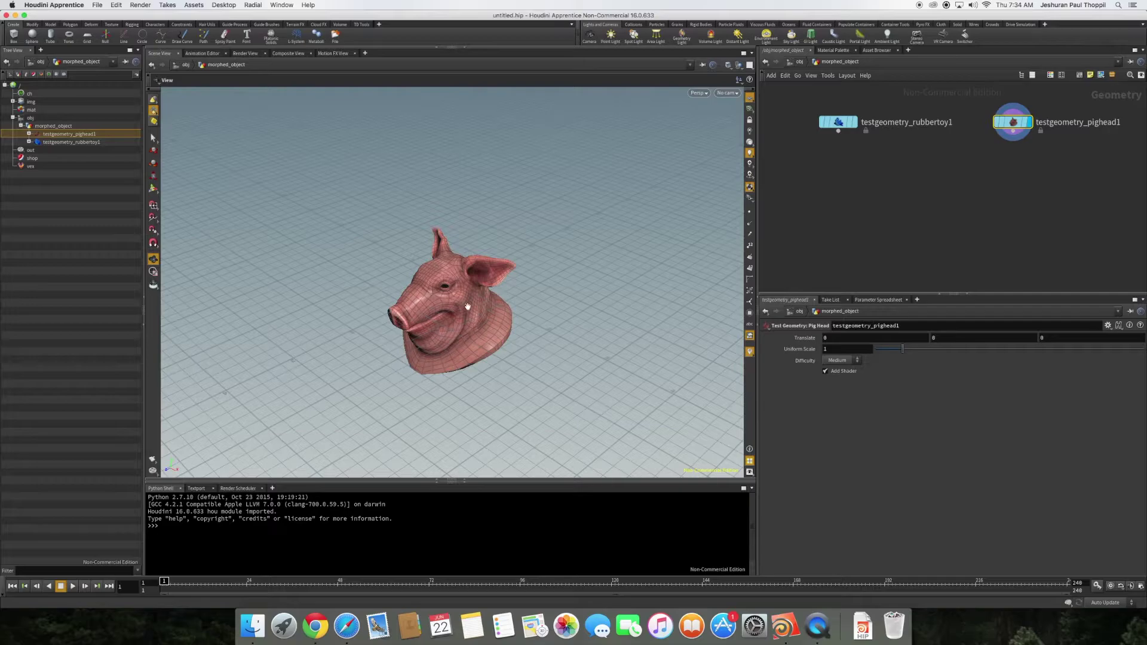
{"action": "left_click", "coordinate": [858, 127]}
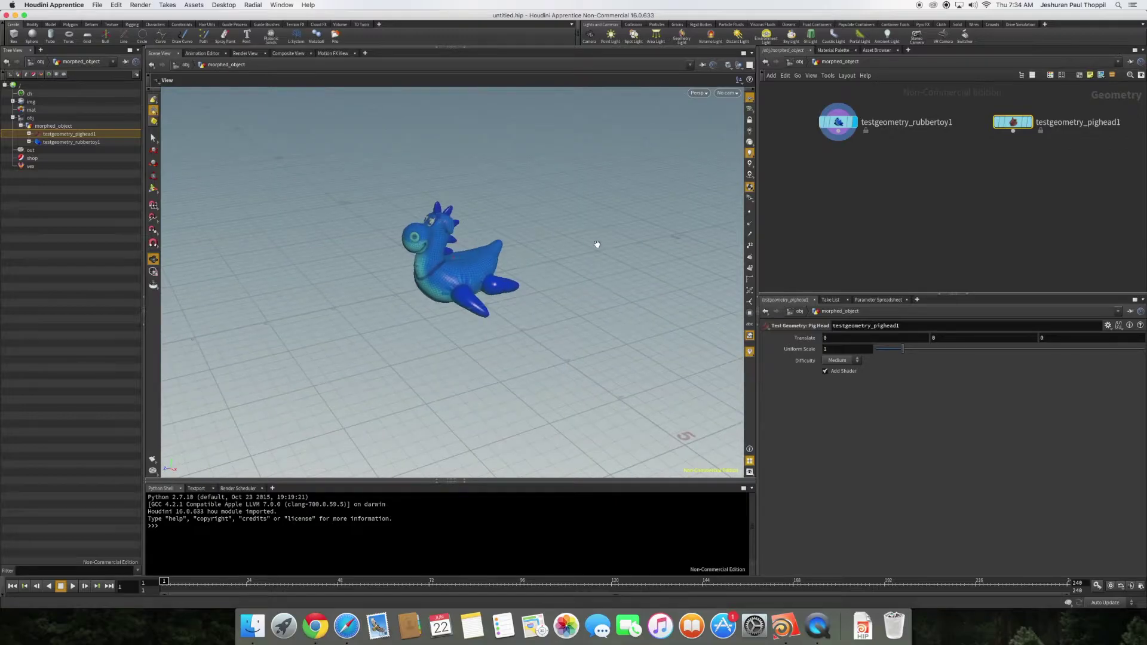
{"action": "left_click_drag", "start_coordinate": [597, 244], "coordinate": [410, 304], "text": "alt"}
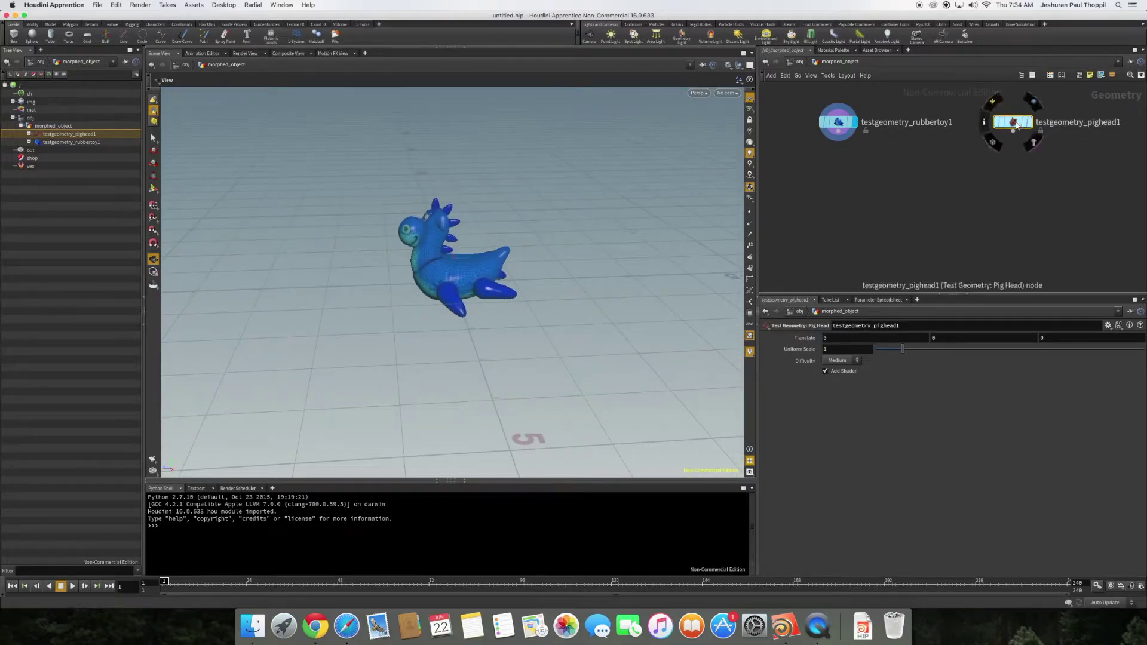
Display the pig head and show the rubber toy as a wireframe template over it.
{"action": "mouse_move", "coordinate": [840, 125]}
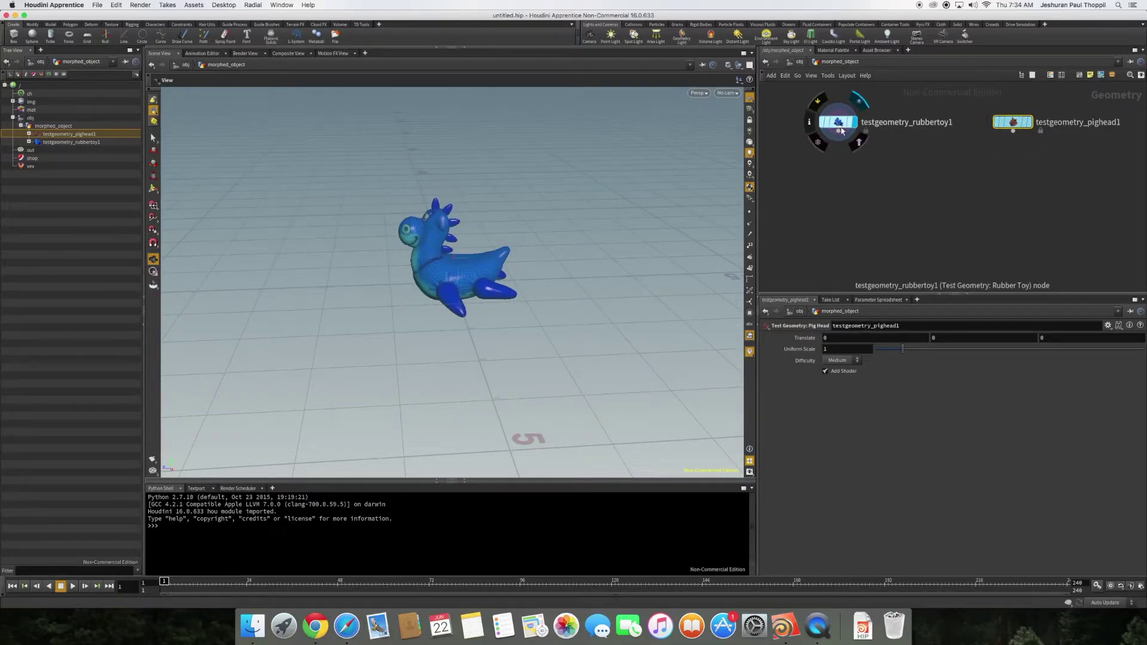
{"action": "mouse_move", "coordinate": [1015, 126]}
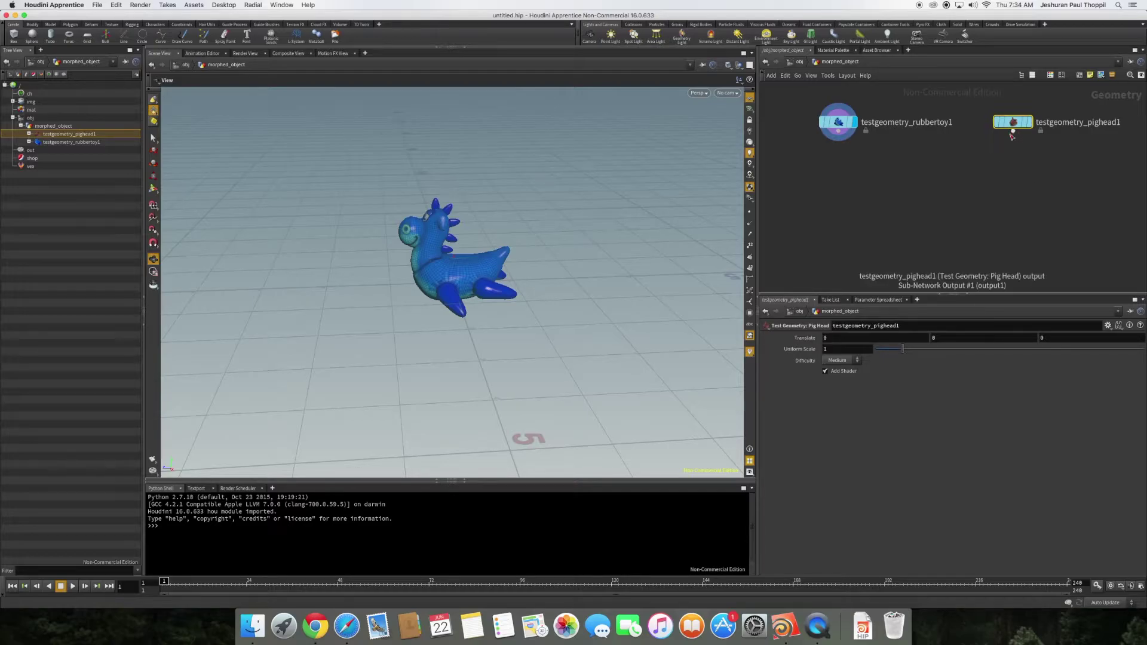
{"action": "left_click", "coordinate": [1028, 123]}
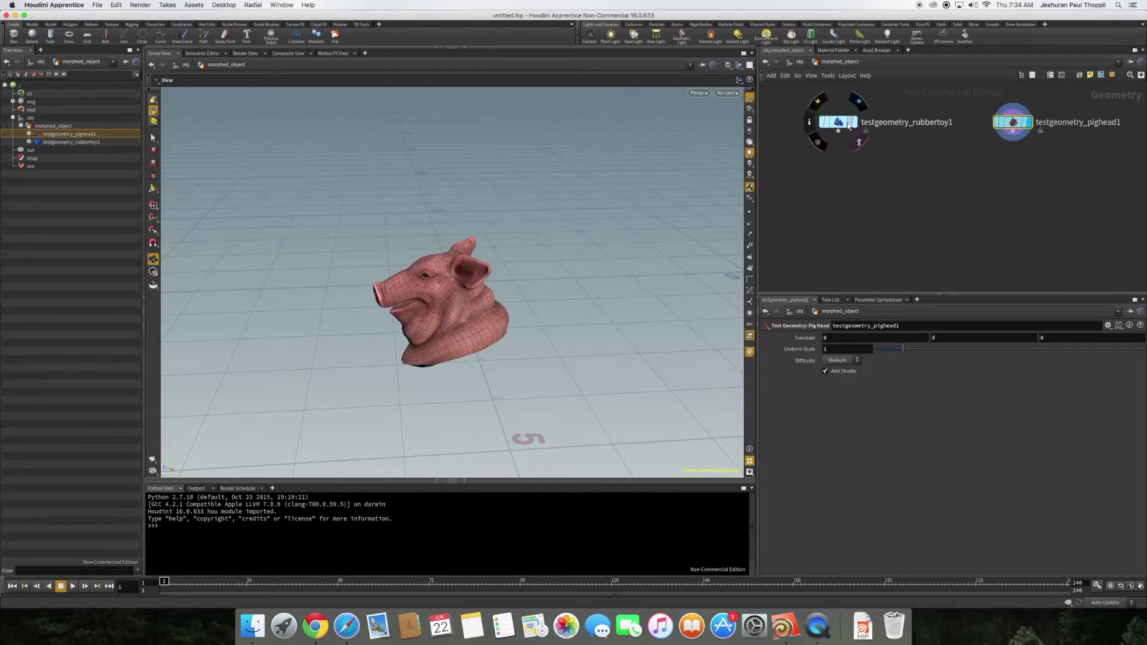
{"action": "left_click", "coordinate": [822, 122]}
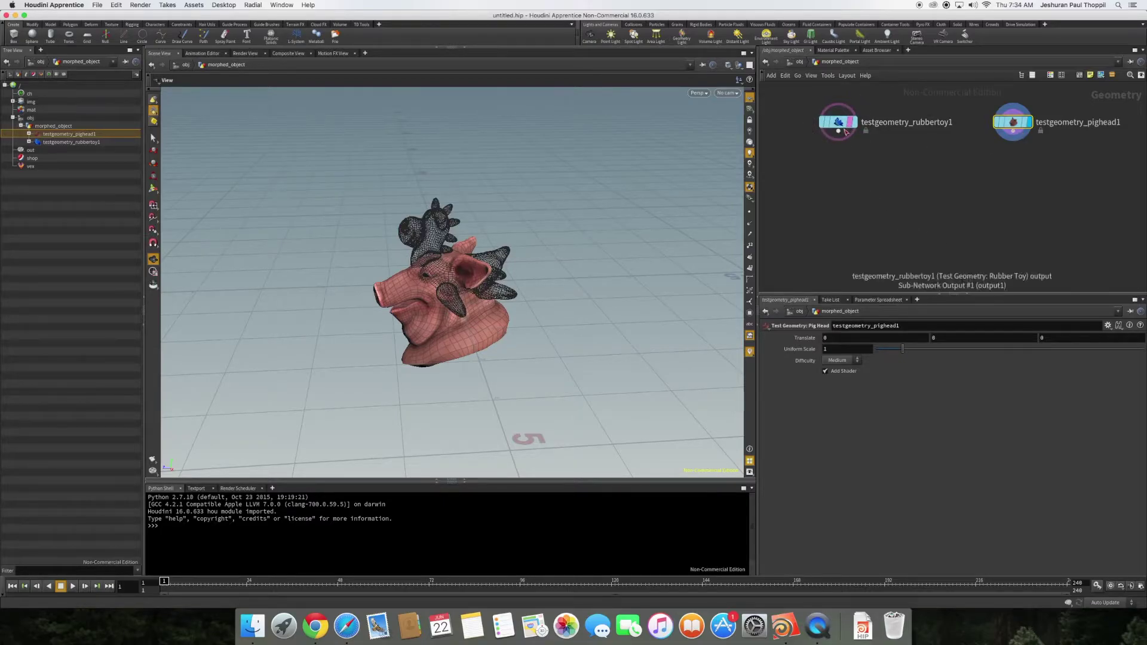
Add a Transform node below the pig head, connect the pig head's output to it, and display the Transform node.
{"action": "mouse_move", "coordinate": [842, 125]}
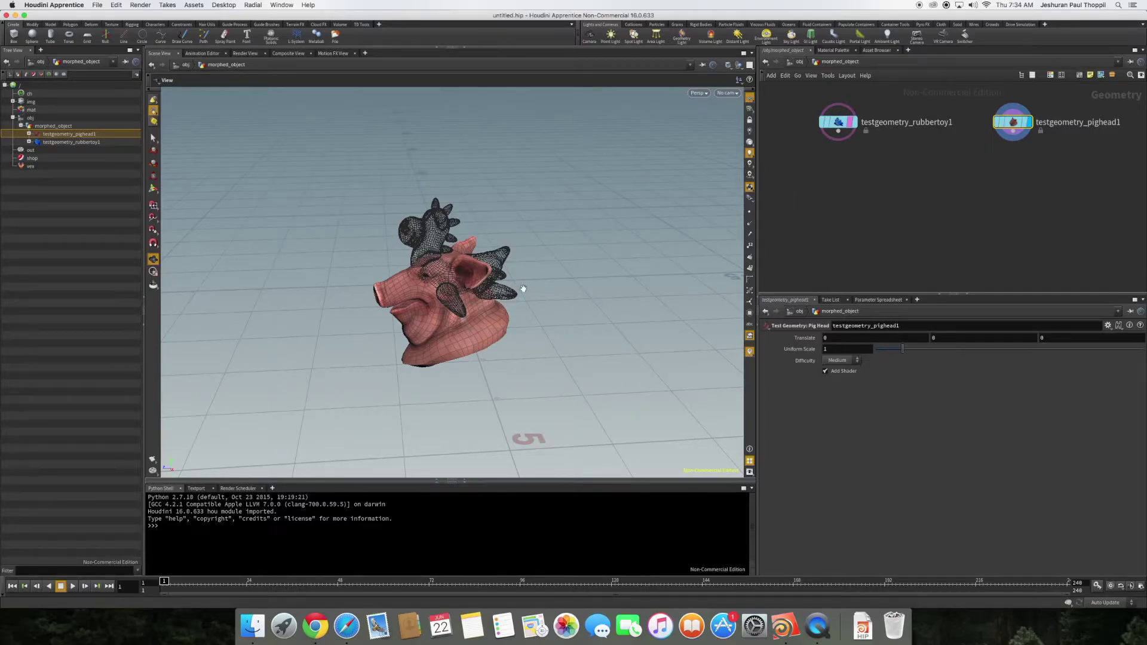
{"action": "left_click", "coordinate": [976, 187]}
{"action": "scroll", "coordinate": [975, 190], "scroll_direction": "down", "scroll_amount": 1}
{"action": "key", "text": "Tab"}
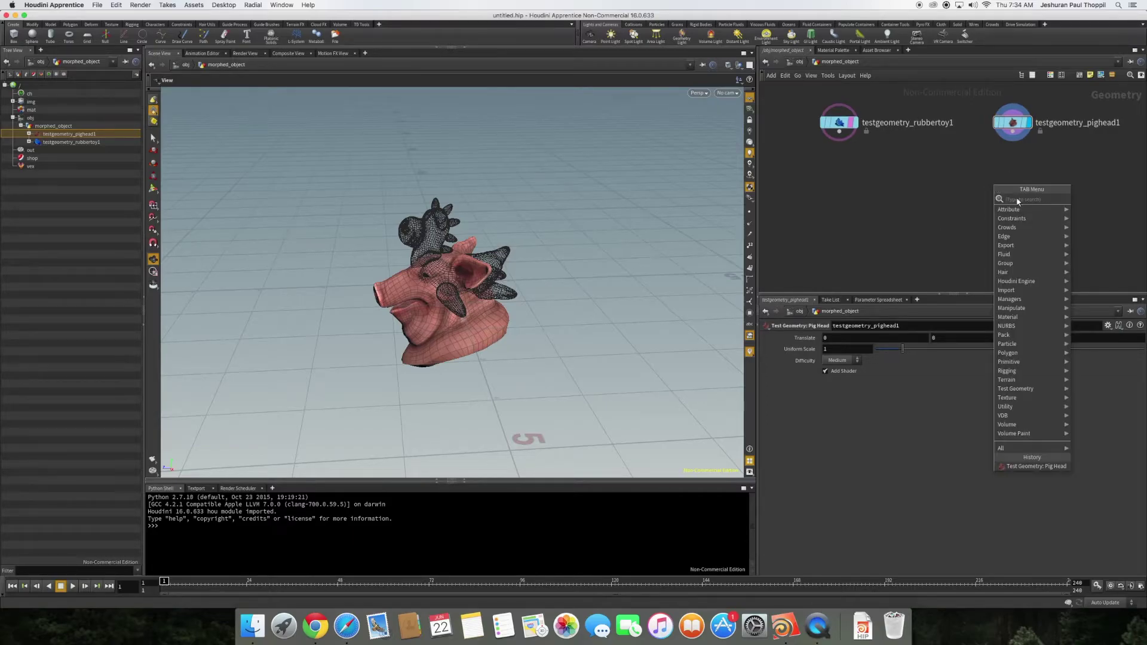
{"action": "key", "text": "Escape"}
{"action": "key", "text": "Tab"}
{"action": "type", "text": "trans"}
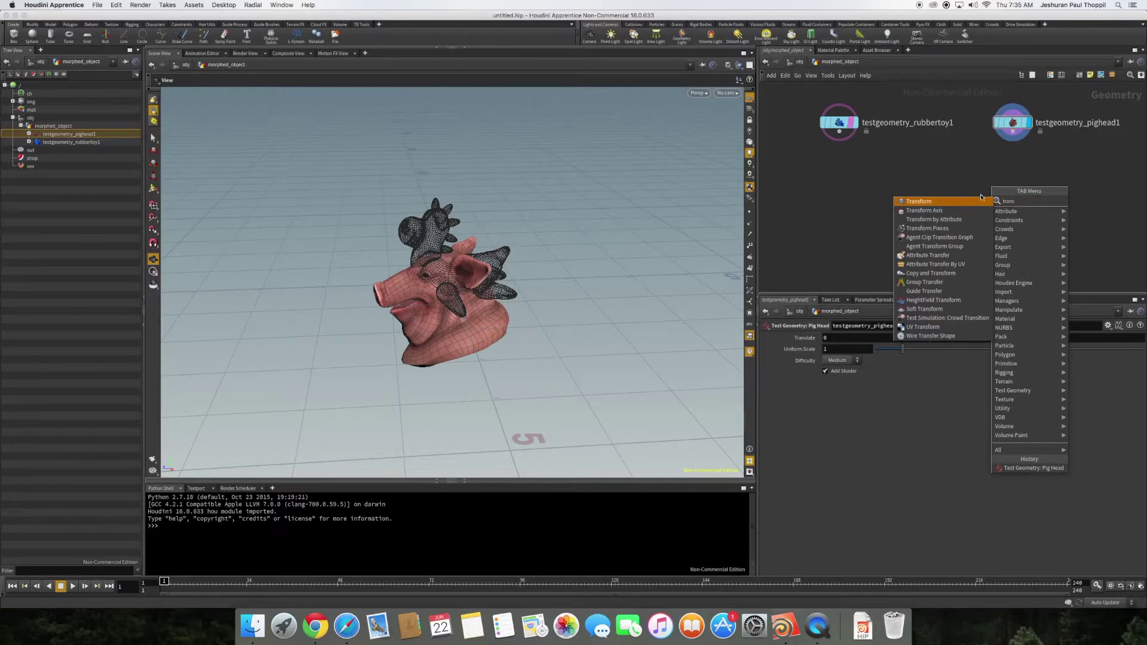
{"action": "key", "text": "Return"}
{"action": "left_click", "coordinate": [1012, 182]}
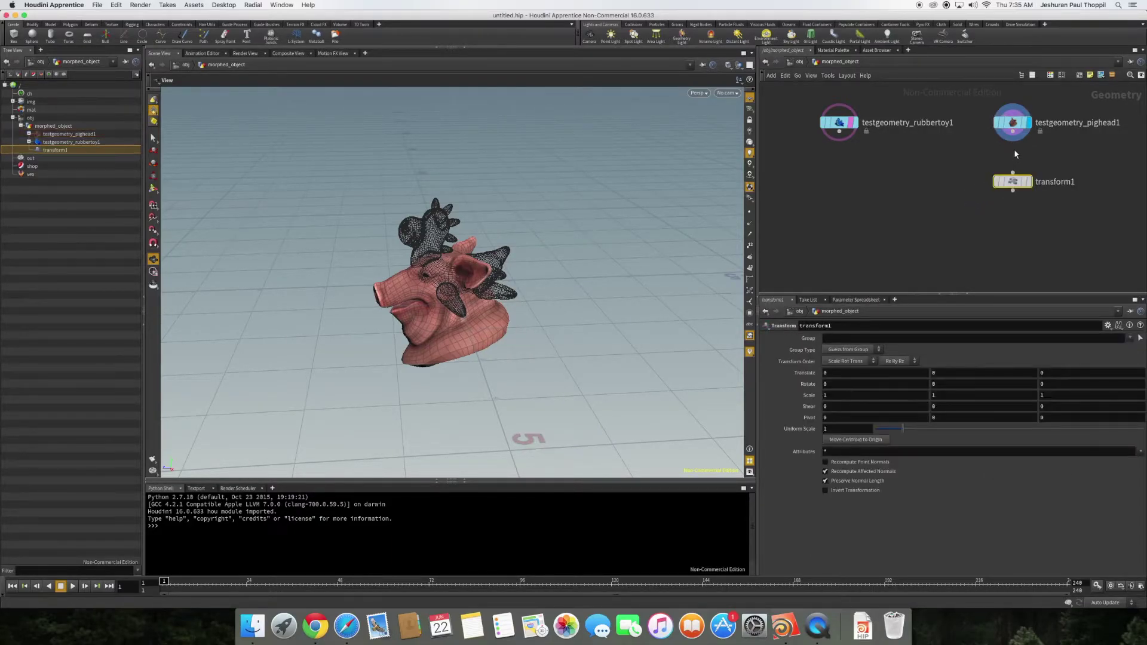
{"action": "left_click_drag", "start_coordinate": [1013, 133], "coordinate": [1013, 173]}
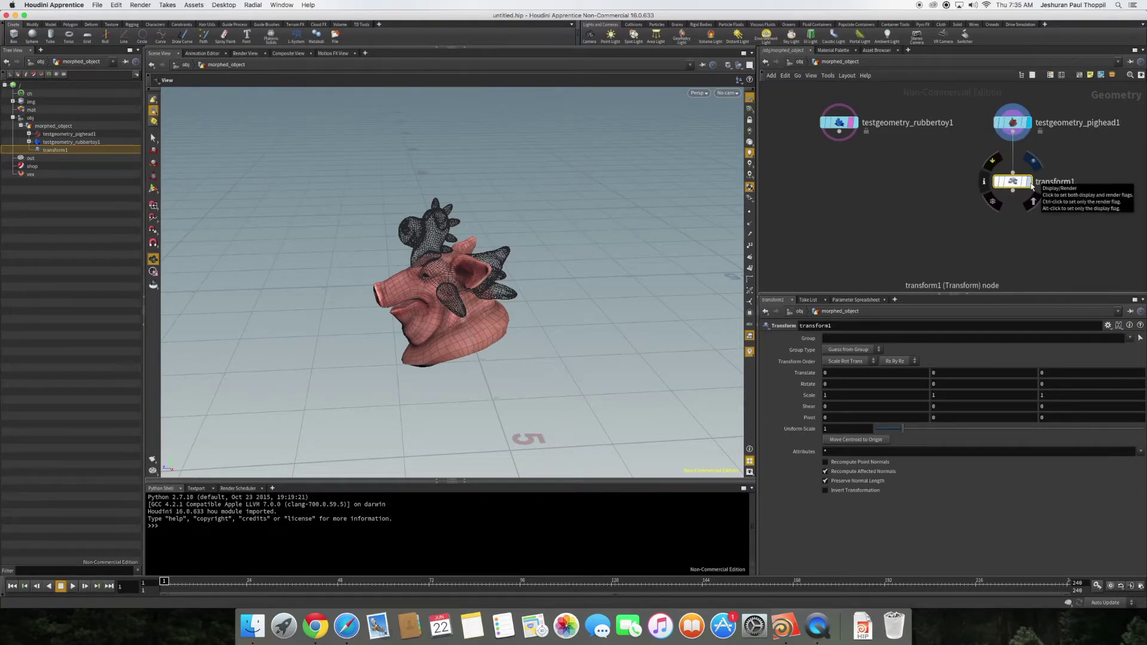
{"action": "left_click", "coordinate": [1036, 203]}
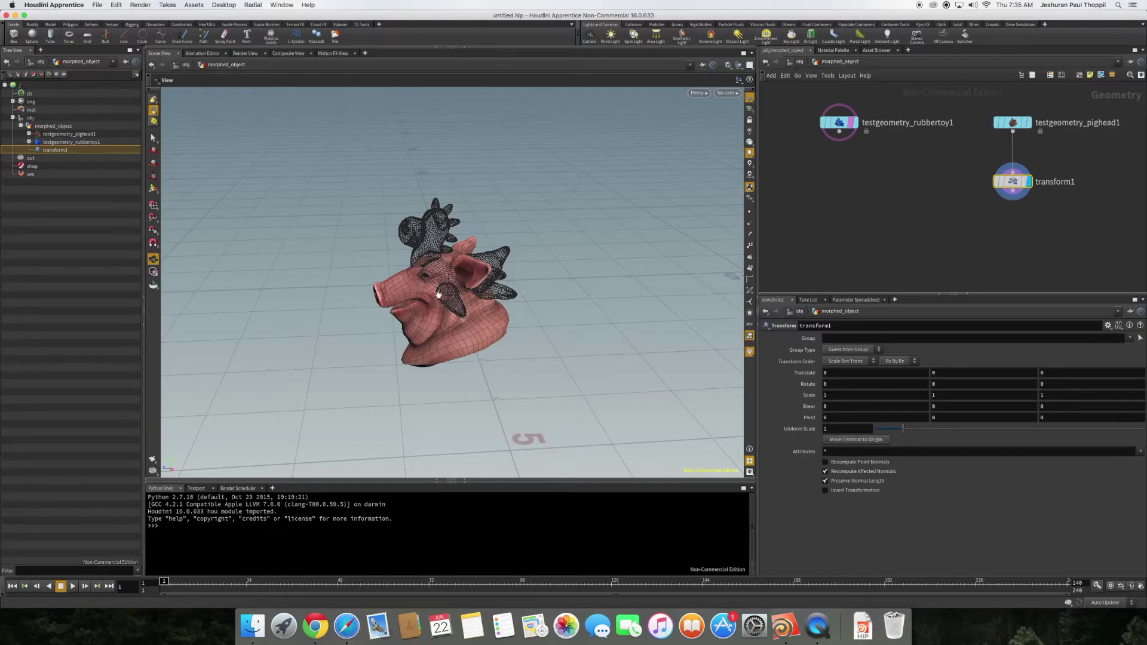
Raise the pig head by setting the Transform node's Y translate to 0.6.
{"action": "left_click_drag", "start_coordinate": [454, 306], "coordinate": [420, 345]}
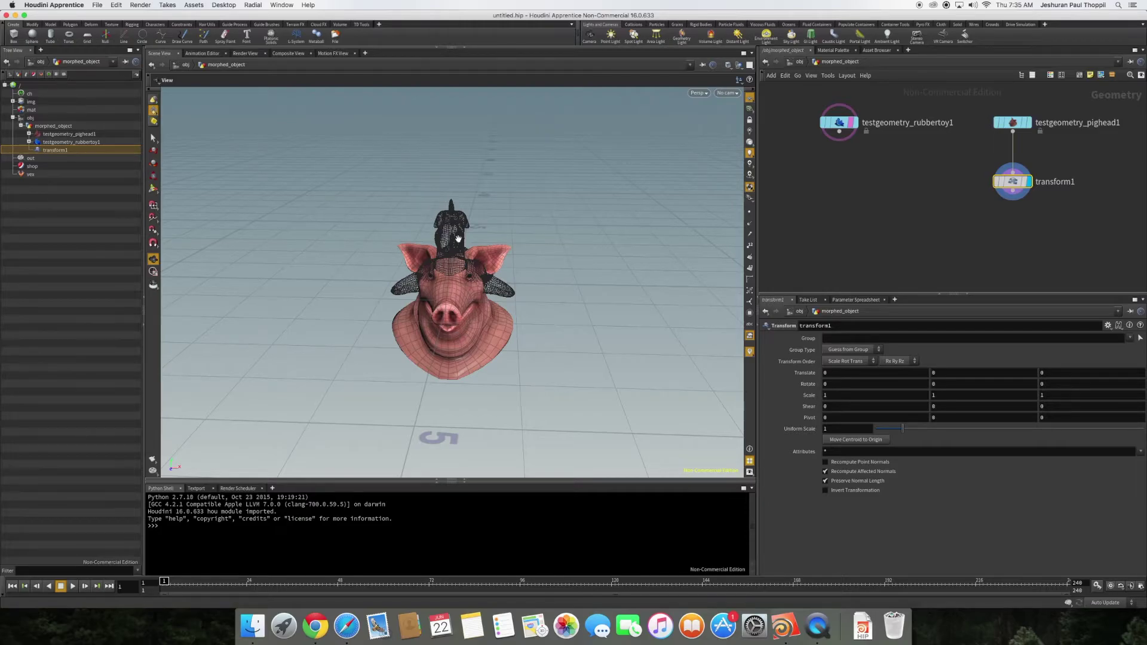
{"action": "scroll", "coordinate": [450, 239], "scroll_direction": "down", "scroll_amount": 2}
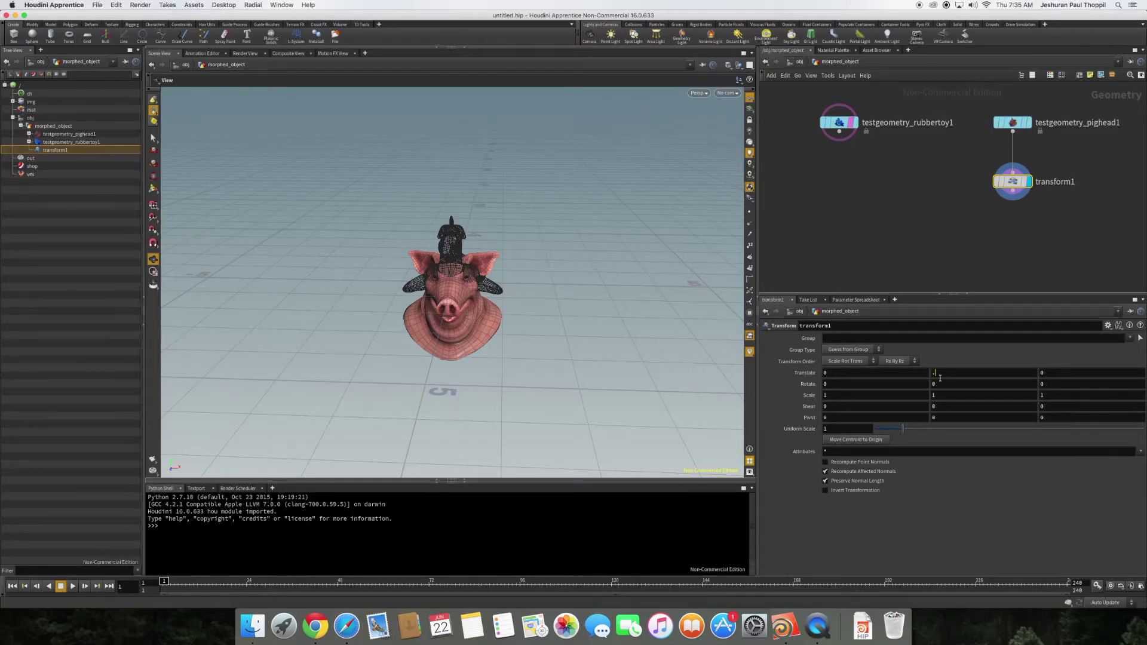
{"action": "key", "text": "Return"}
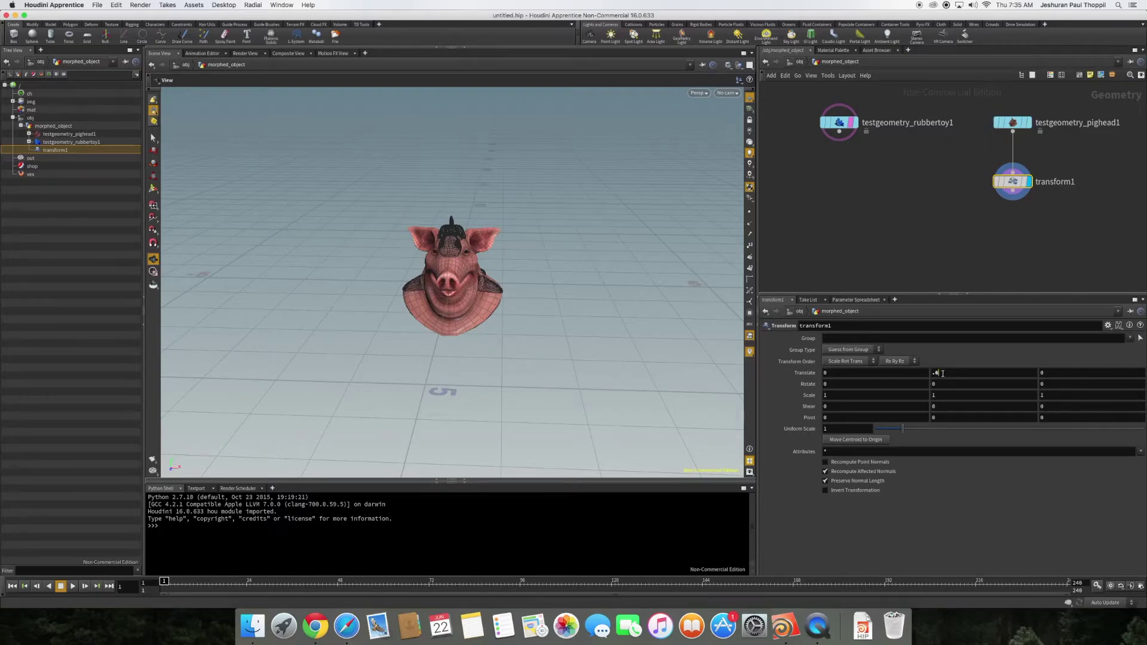
{"action": "key", "text": "Return"}
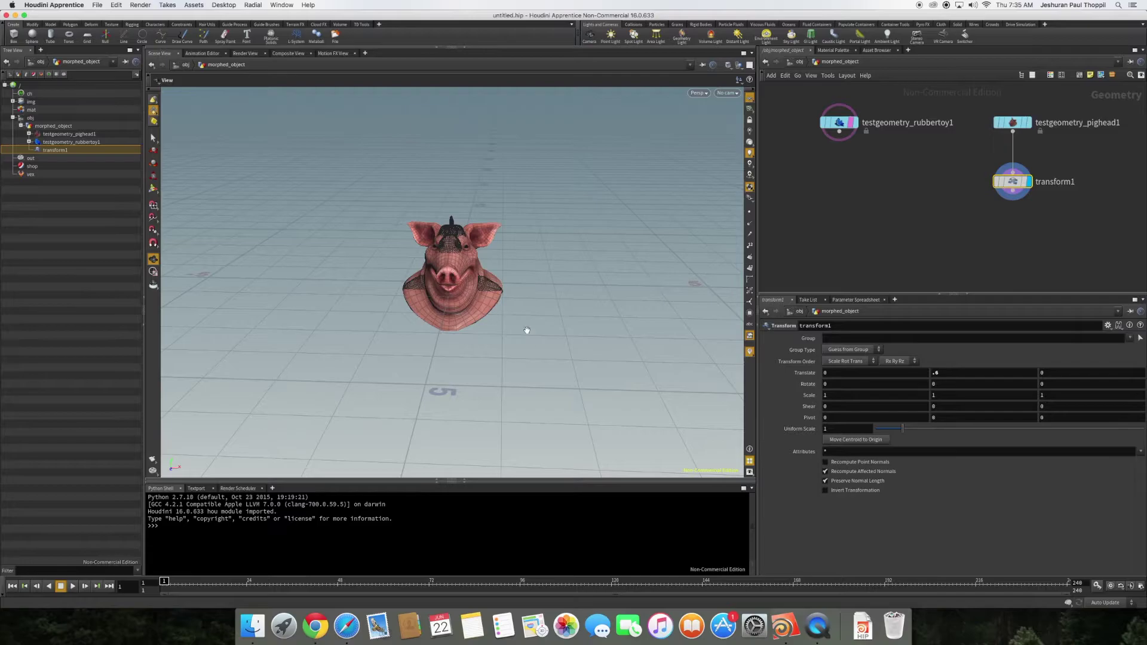
{"action": "left_click_drag", "start_coordinate": [526, 328], "coordinate": [426, 300]}
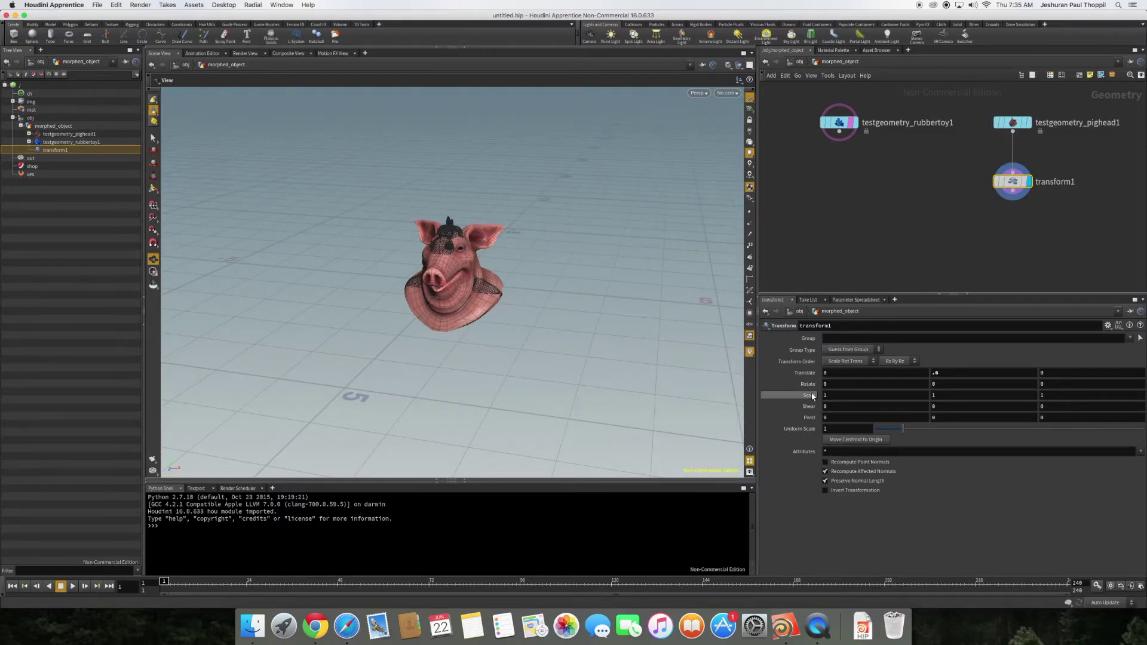
Scale the pig head to 0.85 on all three axes in transform1 to fit it around the rubber toy.
{"action": "middle_click_drag", "start_coordinate": [809, 399], "coordinate": [811, 400]}
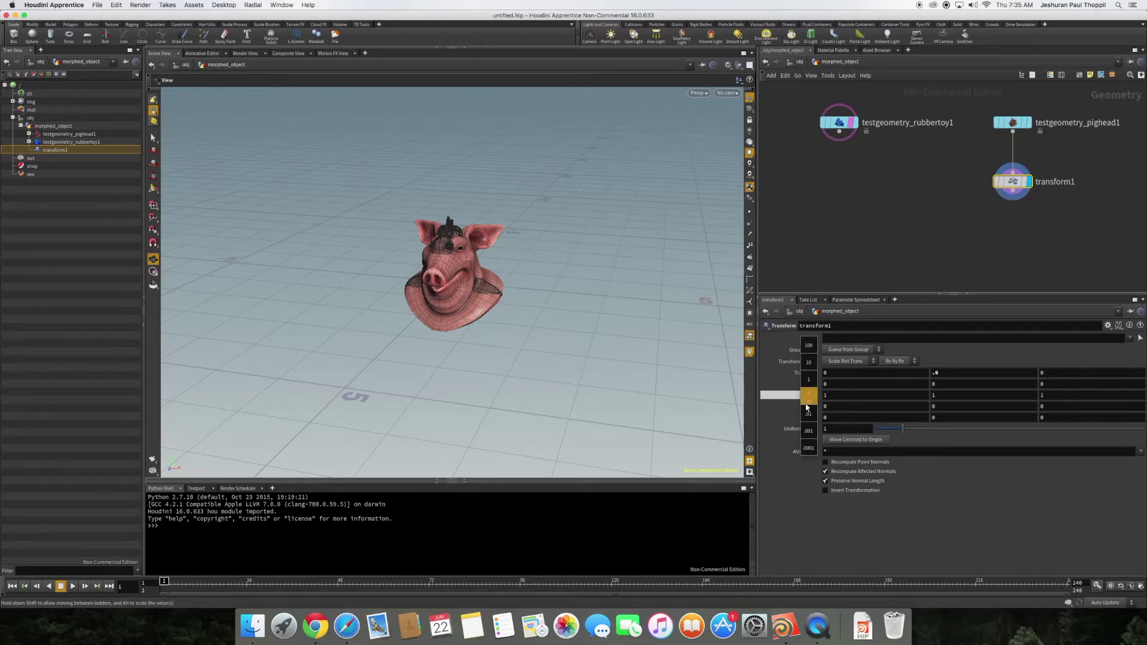
{"action": "mouse_move", "coordinate": [798, 406]}
{"action": "middle_mouse_down"}
{"action": "mouse_move", "coordinate": [843, 407]}
{"action": "mouse_move", "coordinate": [792, 405]}
{"action": "middle_mouse_up"}
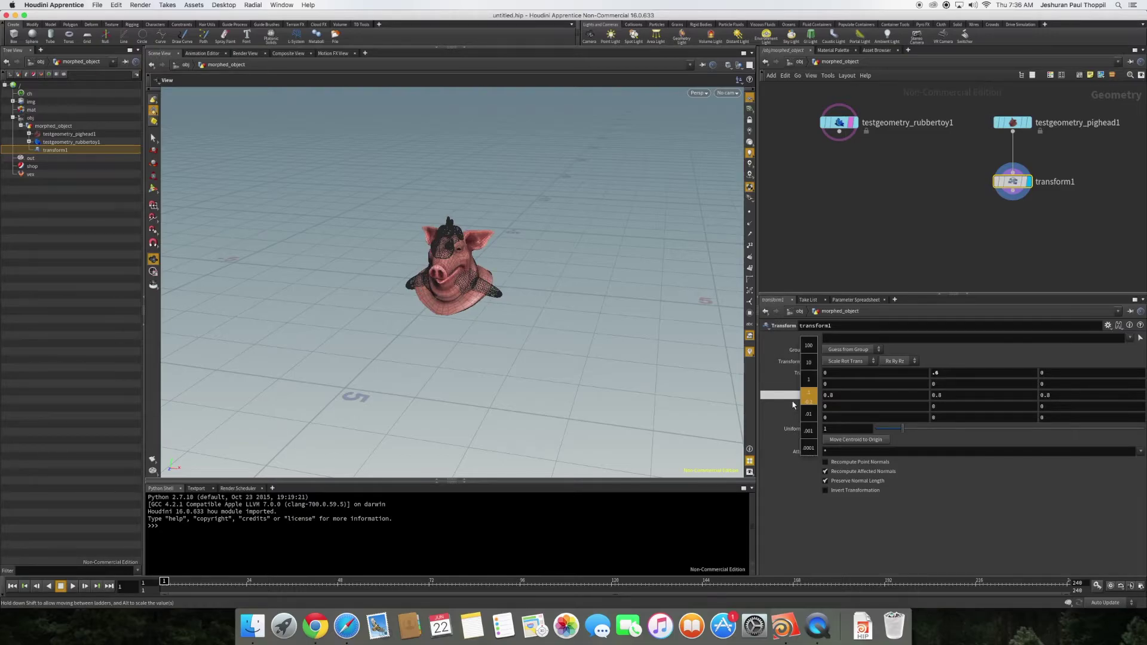
{"action": "middle_click_drag", "start_coordinate": [793, 405], "coordinate": [793, 405]}
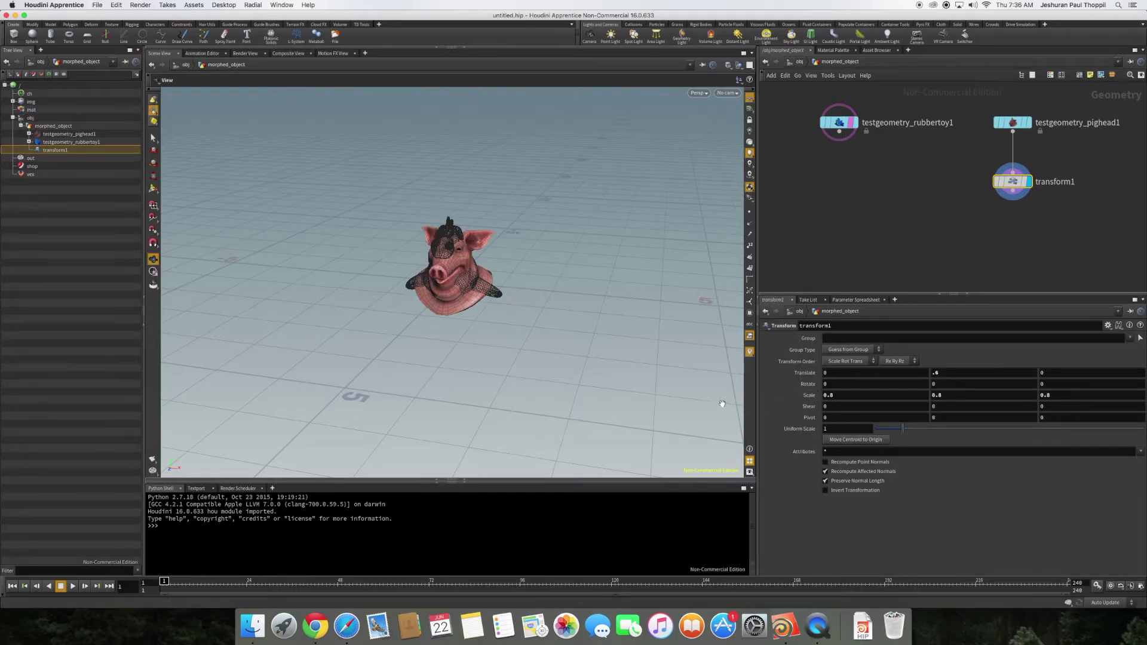
{"action": "left_click_drag", "start_coordinate": [623, 336], "coordinate": [586, 337]}
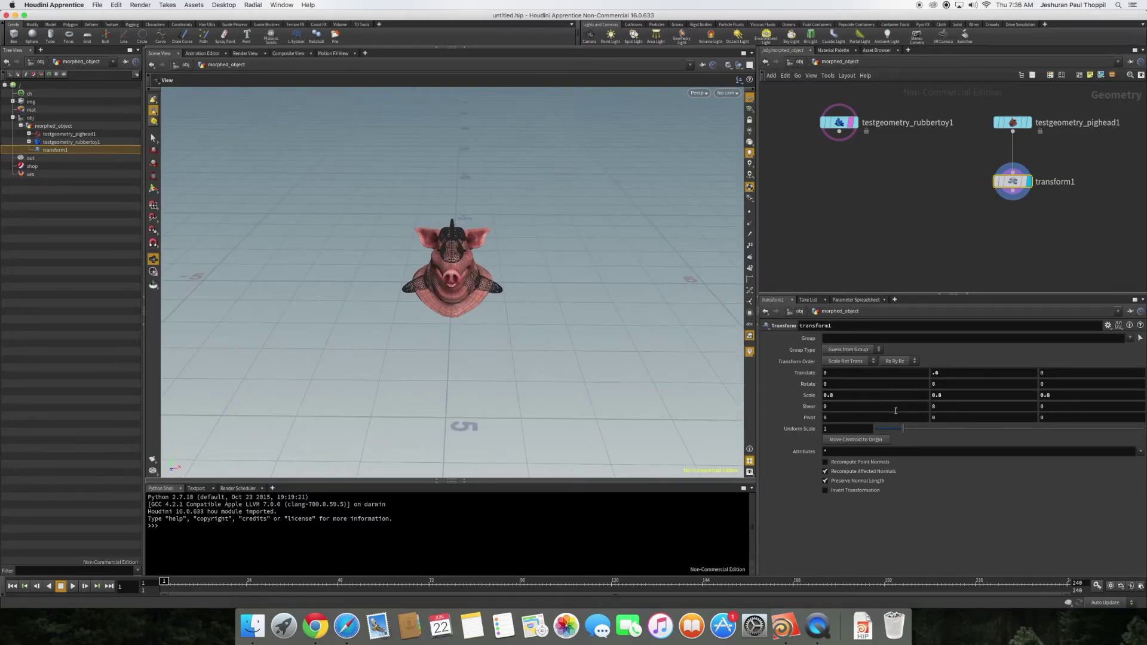
{"action": "middle_click_drag", "start_coordinate": [808, 397], "coordinate": [821, 399]}
{"action": "left_click_drag", "start_coordinate": [517, 317], "coordinate": [593, 350]}
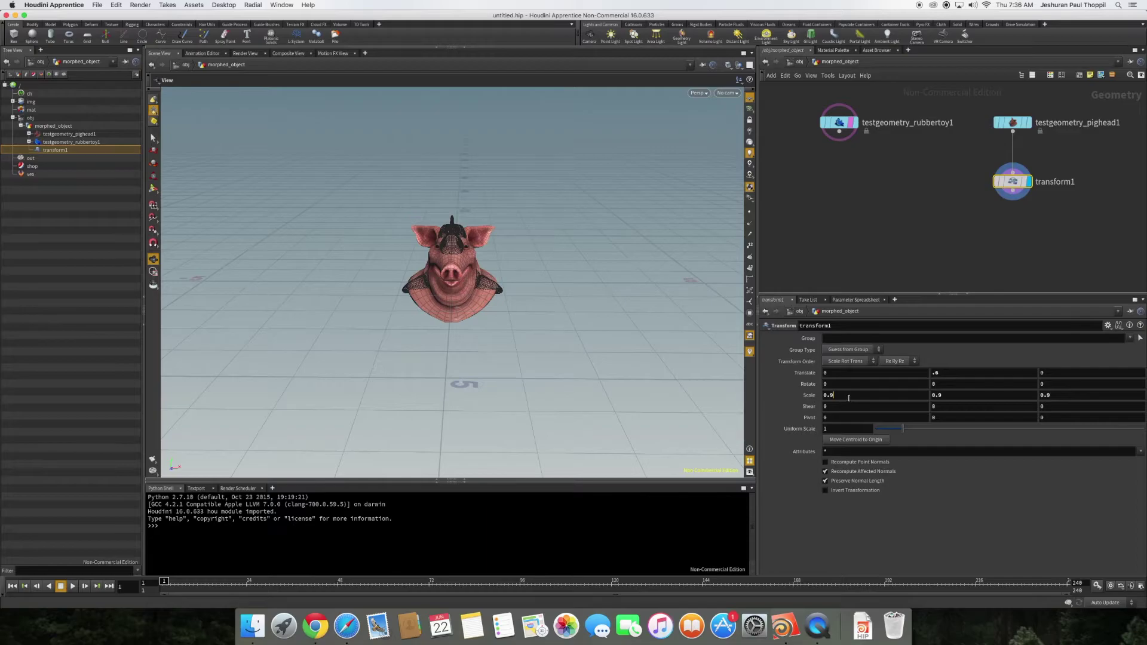
{"action": "mouse_move", "coordinate": [801, 395]}
{"action": "middle_mouse_down"}
{"action": "mouse_move", "coordinate": [806, 410]}
{"action": "mouse_move", "coordinate": [783, 412]}
{"action": "mouse_move", "coordinate": [806, 396]}
{"action": "middle_mouse_up"}
{"action": "left_click_drag", "start_coordinate": [525, 295], "coordinate": [603, 315]}
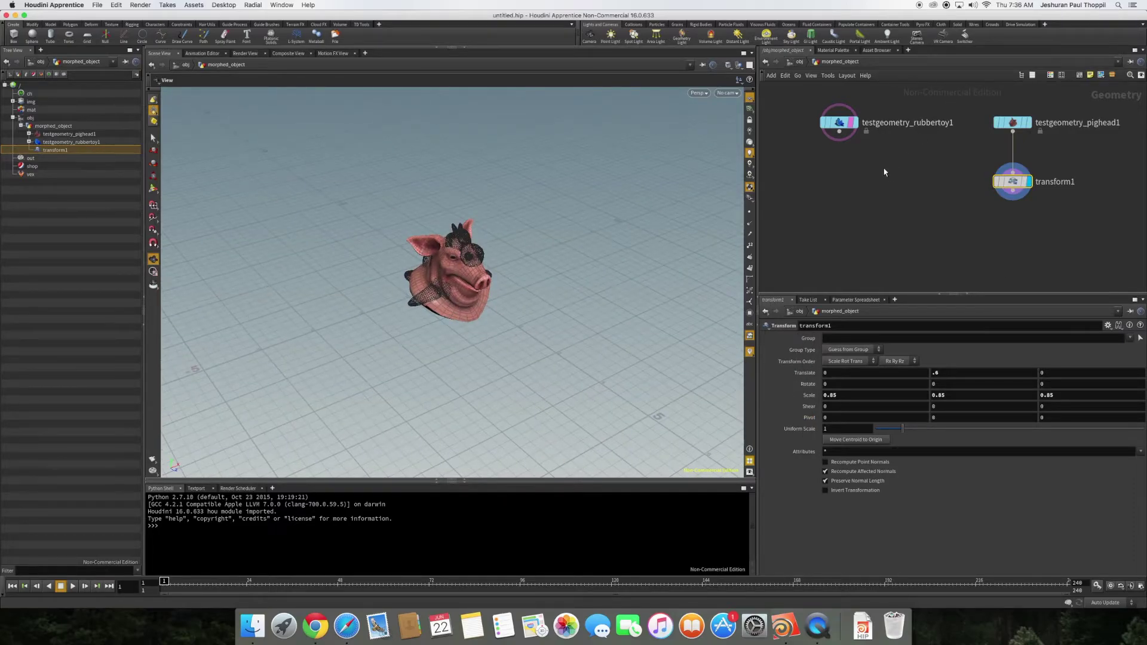
Inspect the node information of the pig head's Transform node and of the rubber toy.
{"action": "left_click", "coordinate": [838, 124]}
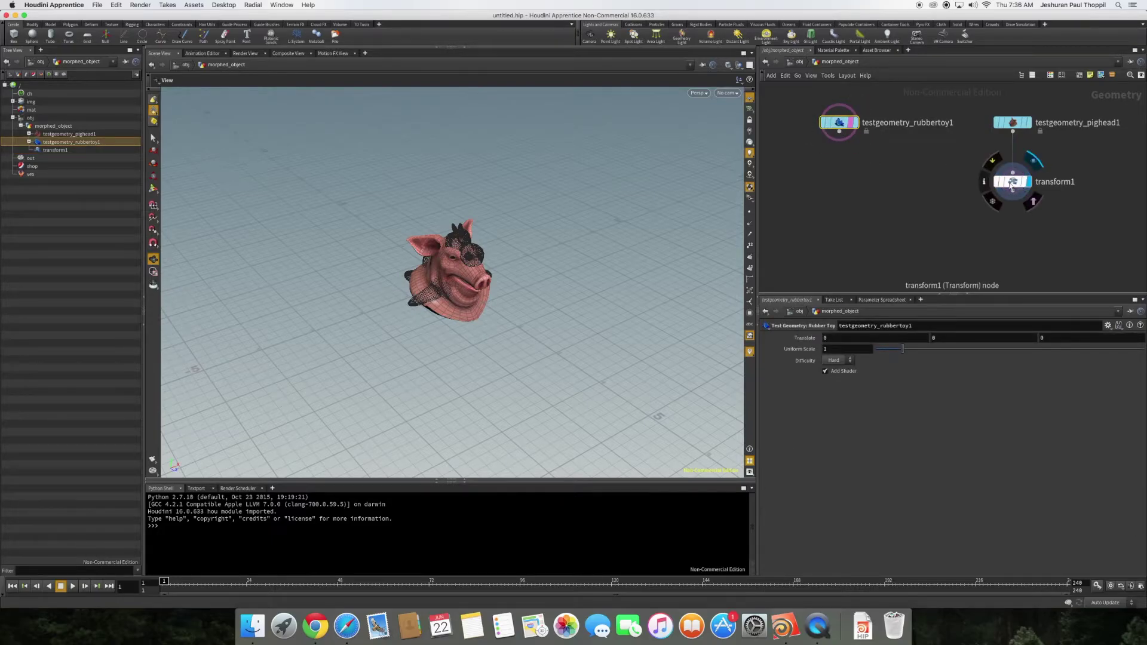
{"action": "left_click", "coordinate": [985, 181]}
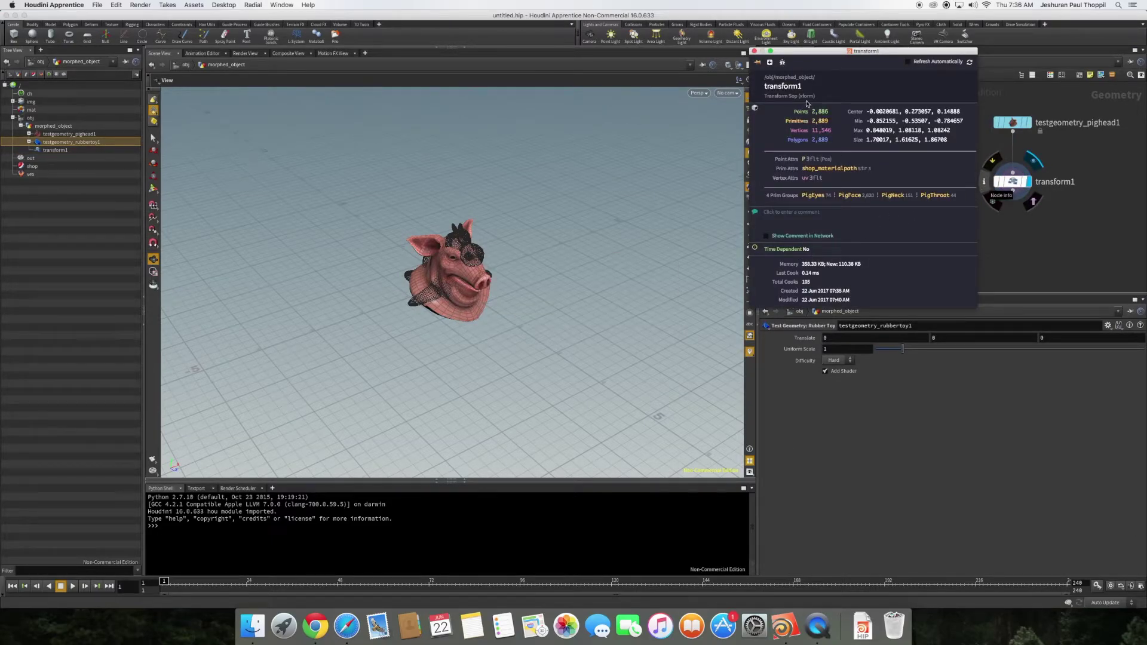
{"action": "left_click", "coordinate": [754, 52]}
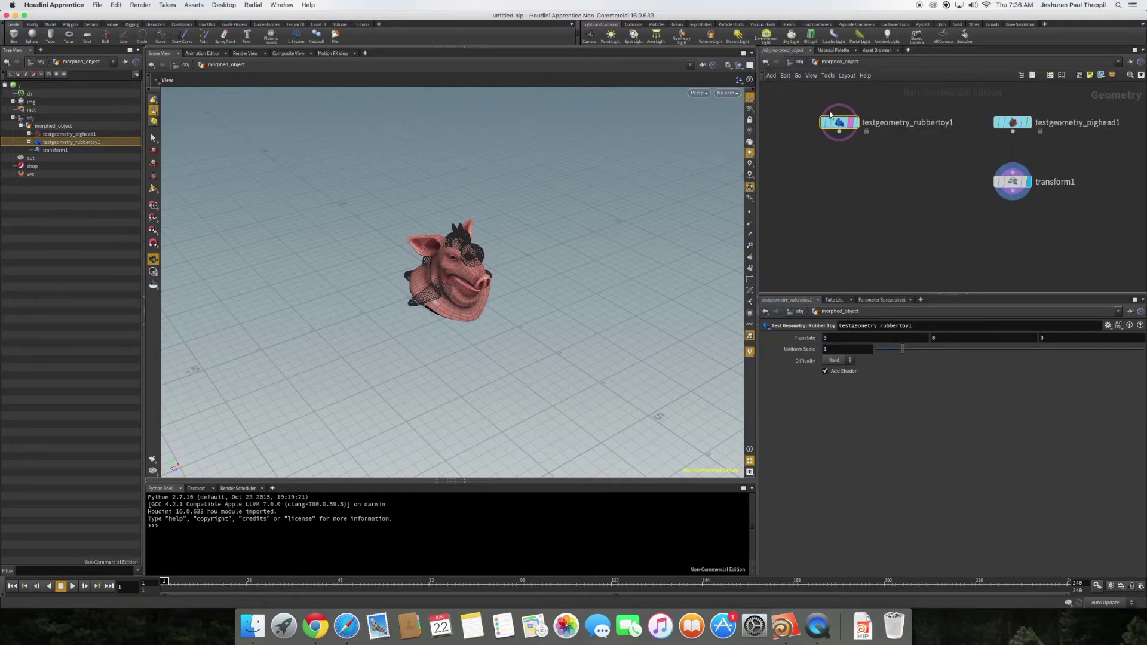
{"action": "middle_click", "coordinate": [835, 133]}
Add a VDB from Polygons node below the rubber toy node.
{"action": "key", "text": "Tab"}
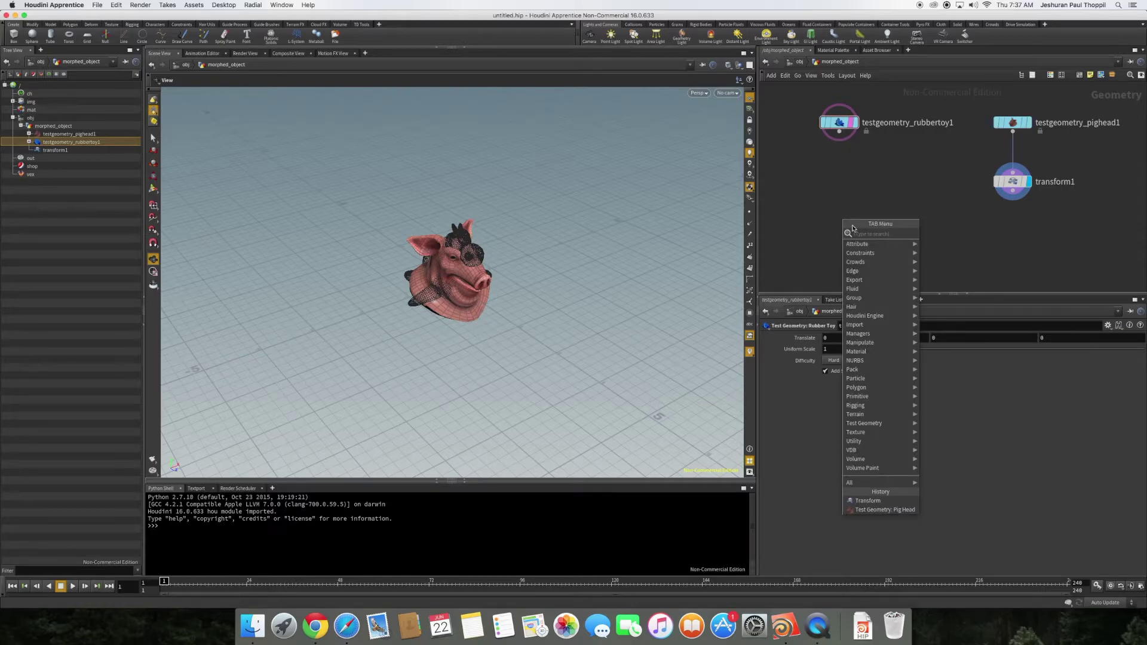
{"action": "type", "text": "vdb"}
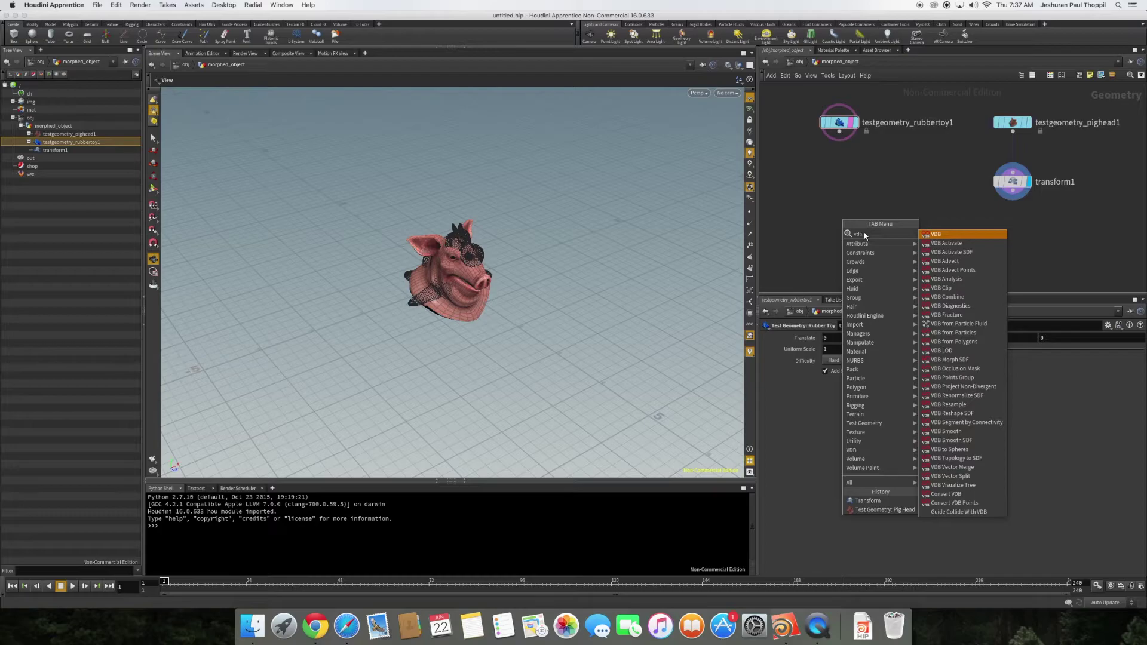
{"action": "type", "text": " f"}
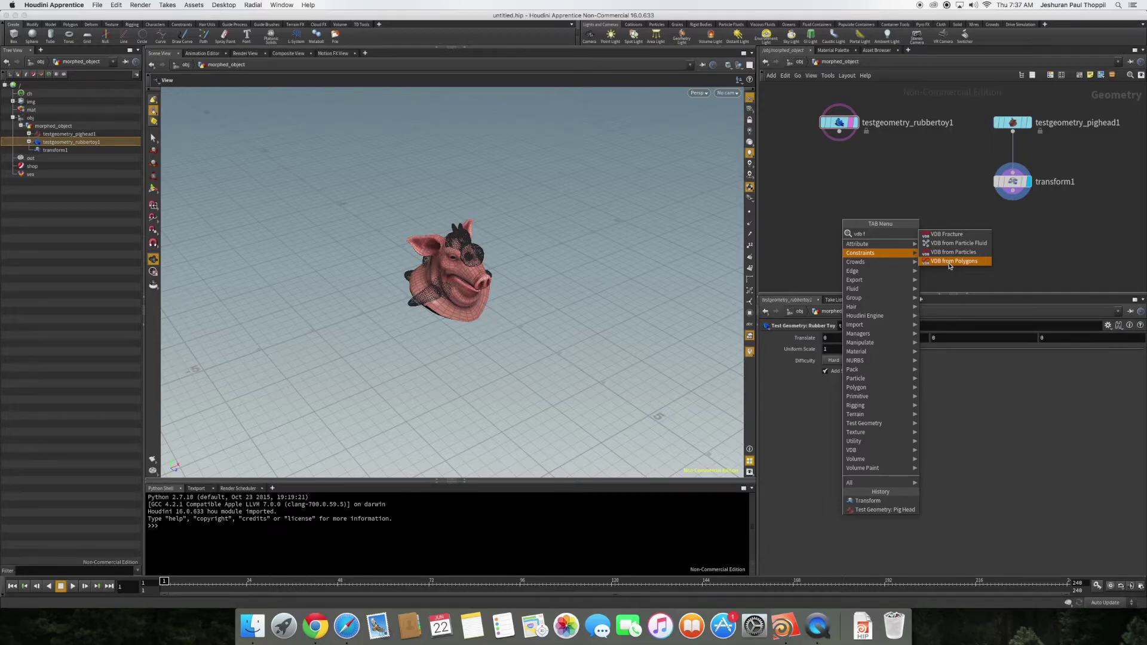
{"action": "left_click", "coordinate": [950, 263]}
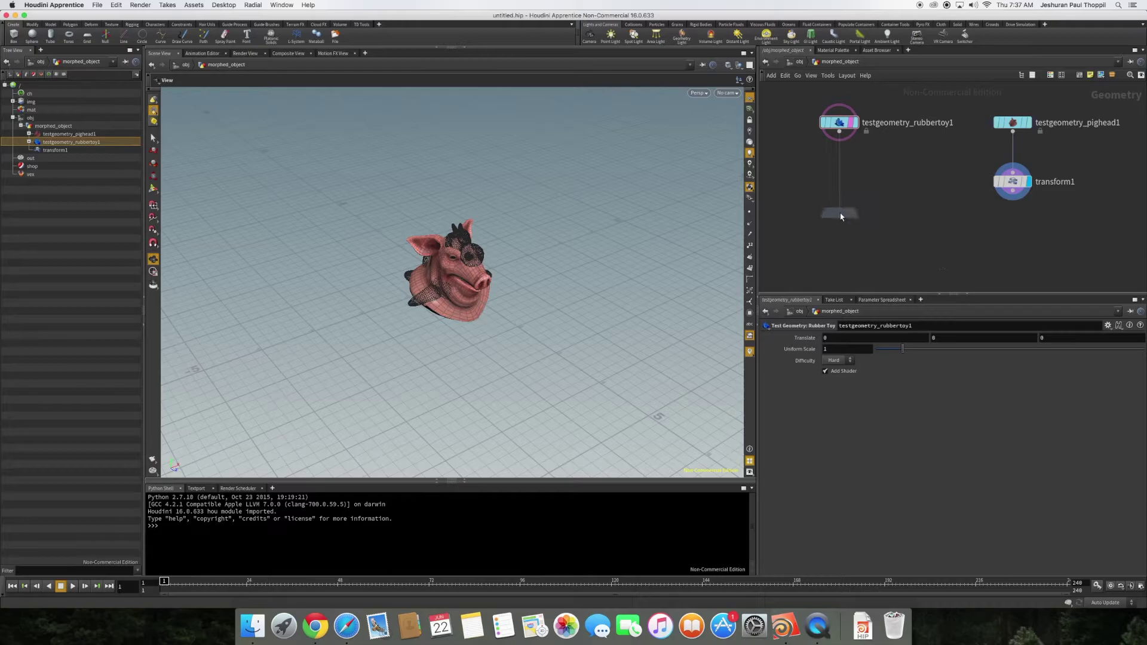
{"action": "left_click", "coordinate": [842, 242]}
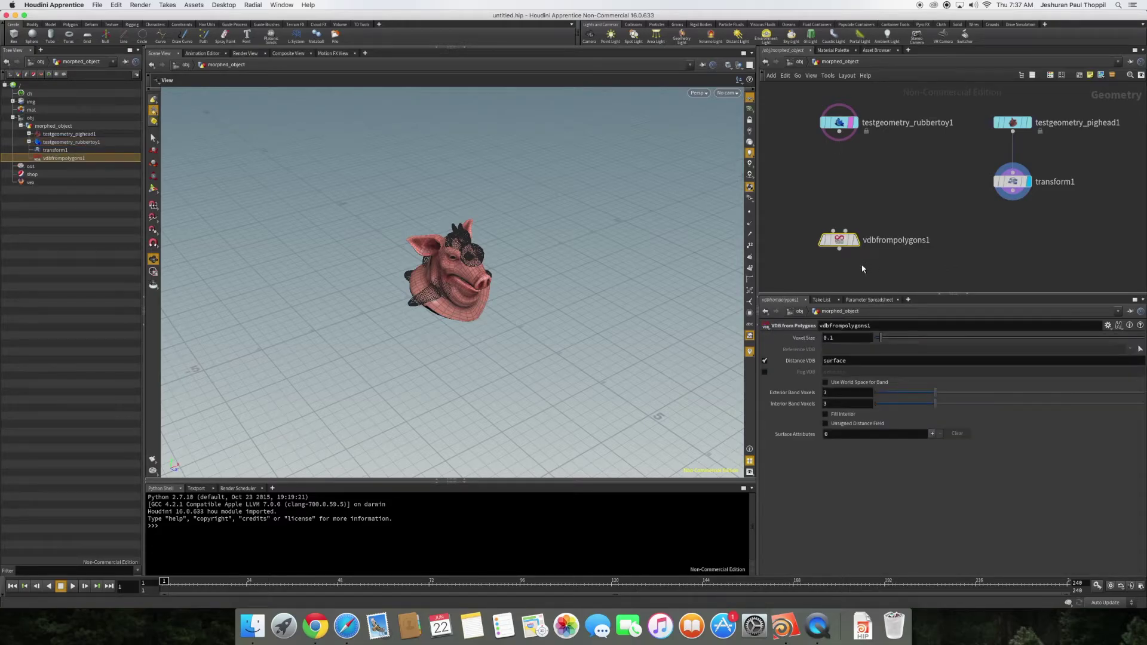
Duplicate the VDB from Polygons node below transform1, and connect the rubber toy and transform1 to the first inputs of their VDB nodes.
{"action": "key", "text": "super+c"}
{"action": "key", "text": "super+v"}
{"action": "left_click_drag", "start_coordinate": [854, 269], "coordinate": [1020, 245]}
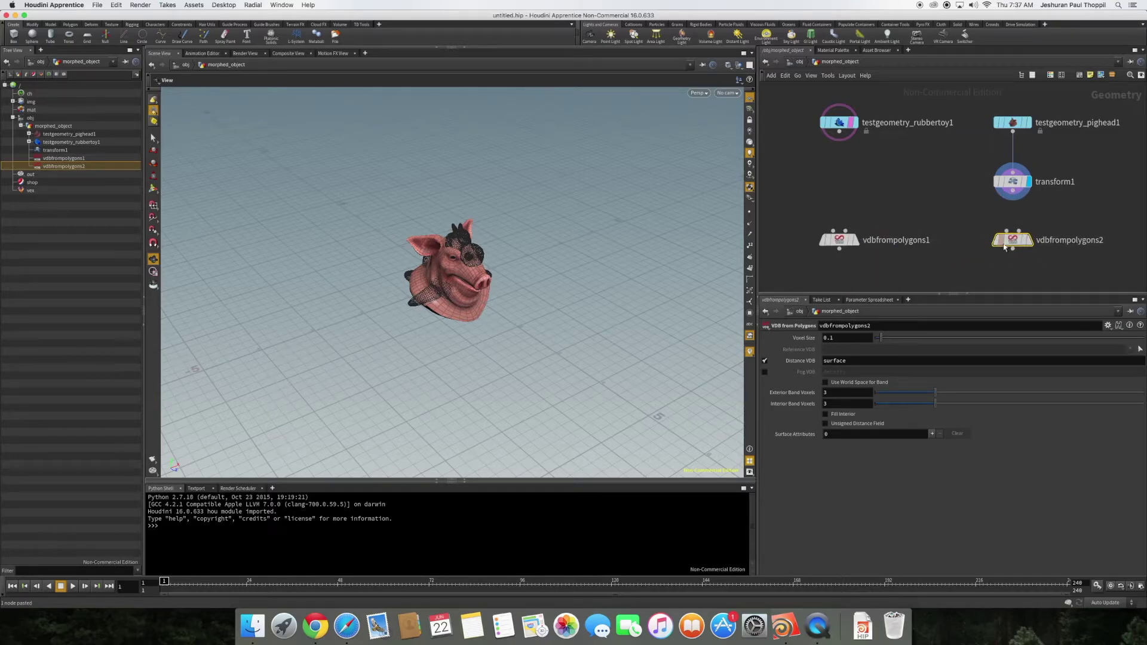
{"action": "left_click_drag", "start_coordinate": [839, 132], "coordinate": [835, 231]}
{"action": "left_click_drag", "start_coordinate": [1012, 201], "coordinate": [1007, 230]}
Display the rubber toy's VDB with the wireframe template turned off, and switch the display to the pig head's VDB.
{"action": "left_click", "coordinate": [856, 239]}
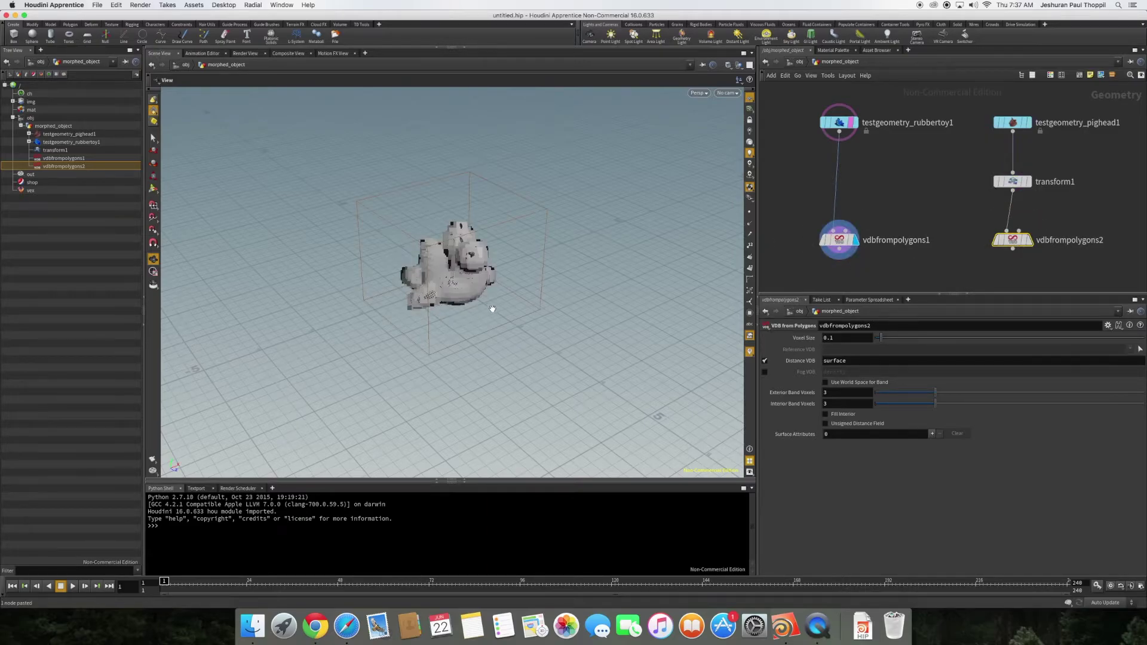
{"action": "left_click_drag", "start_coordinate": [492, 309], "coordinate": [687, 287]}
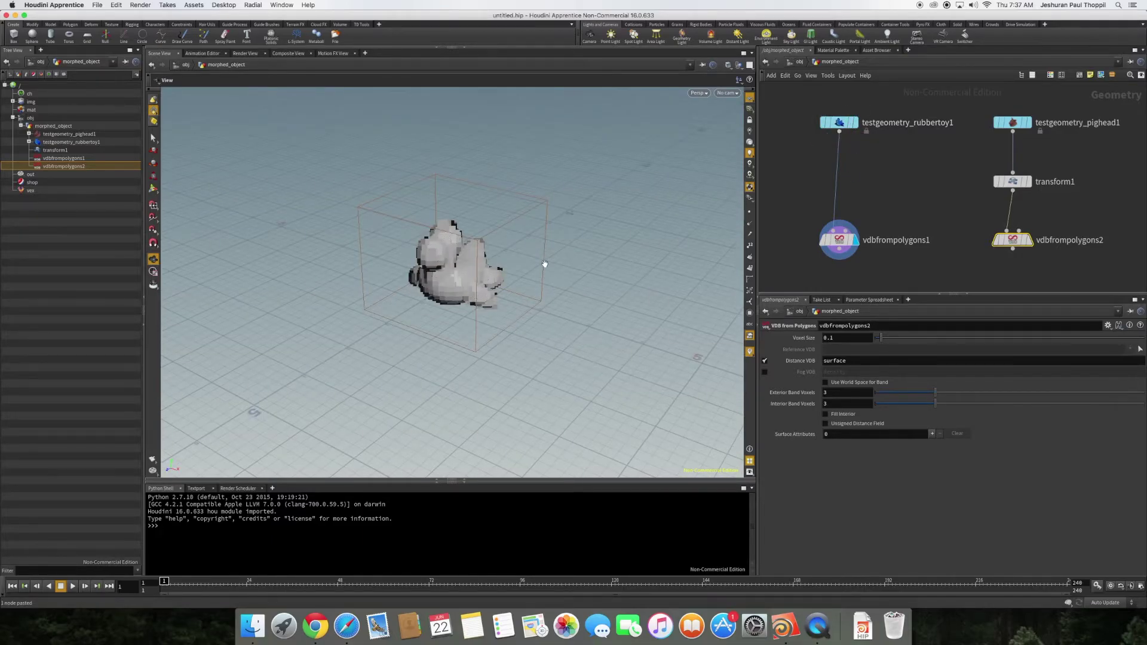
{"action": "left_click_drag", "start_coordinate": [545, 264], "coordinate": [620, 262]}
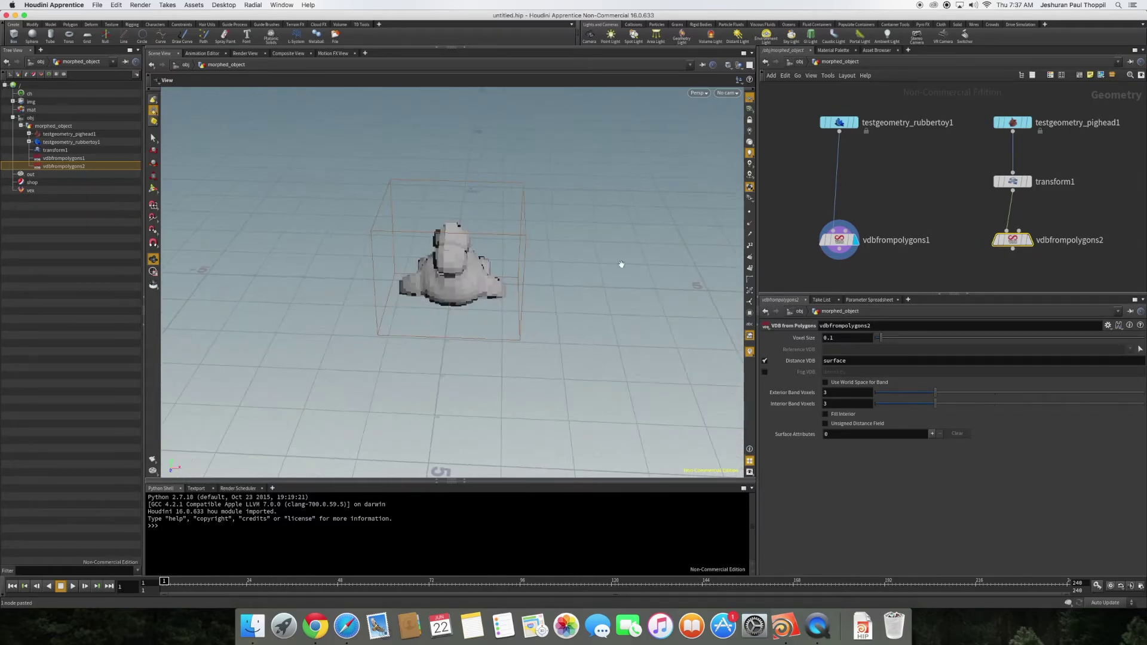
{"action": "left_click", "coordinate": [1030, 240]}
{"action": "left_click_drag", "start_coordinate": [478, 257], "coordinate": [658, 265]}
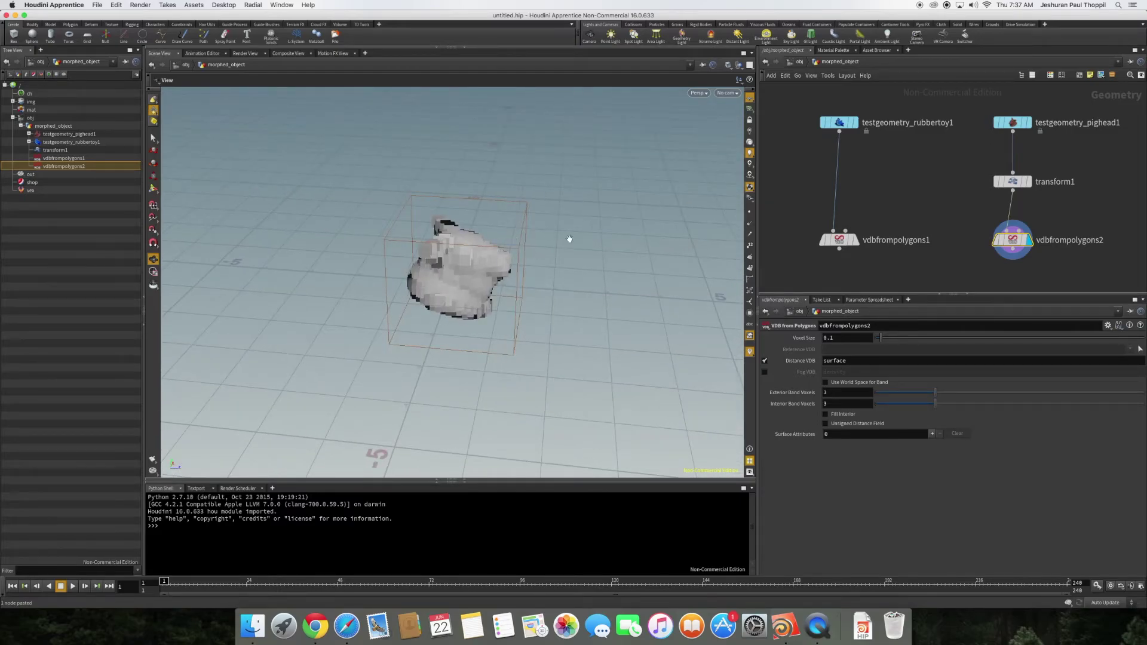
{"action": "left_click_drag", "start_coordinate": [569, 239], "coordinate": [592, 302]}
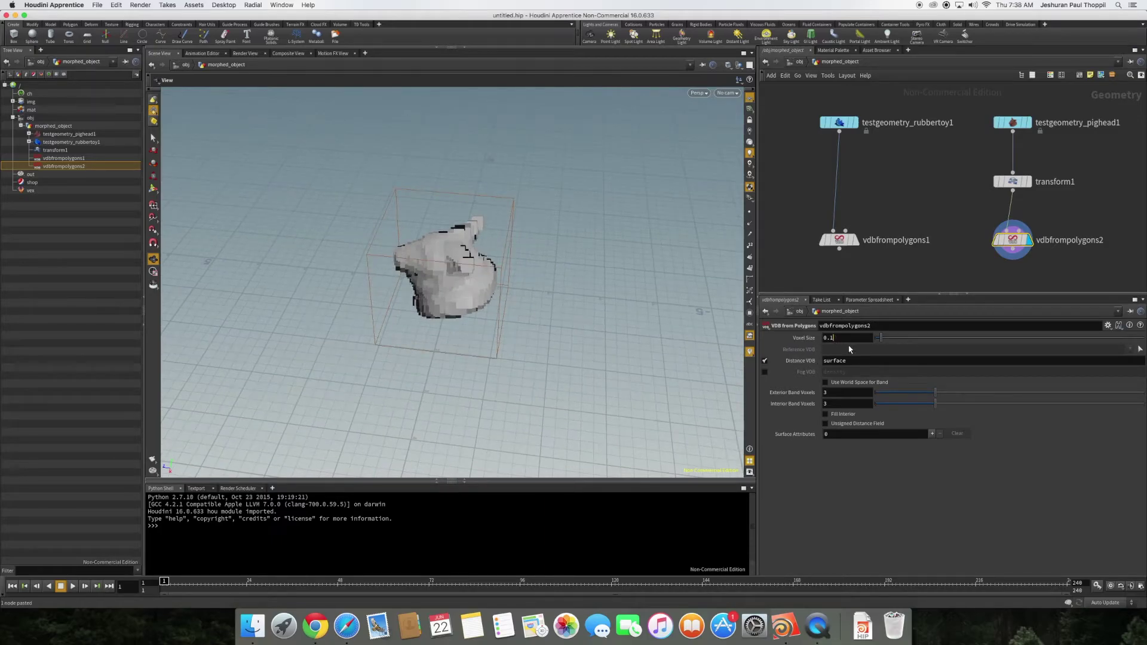
Set the voxel size of the pig head's VDB from Polygons node to 0.05.
{"action": "left_click_drag", "start_coordinate": [446, 285], "coordinate": [609, 367]}
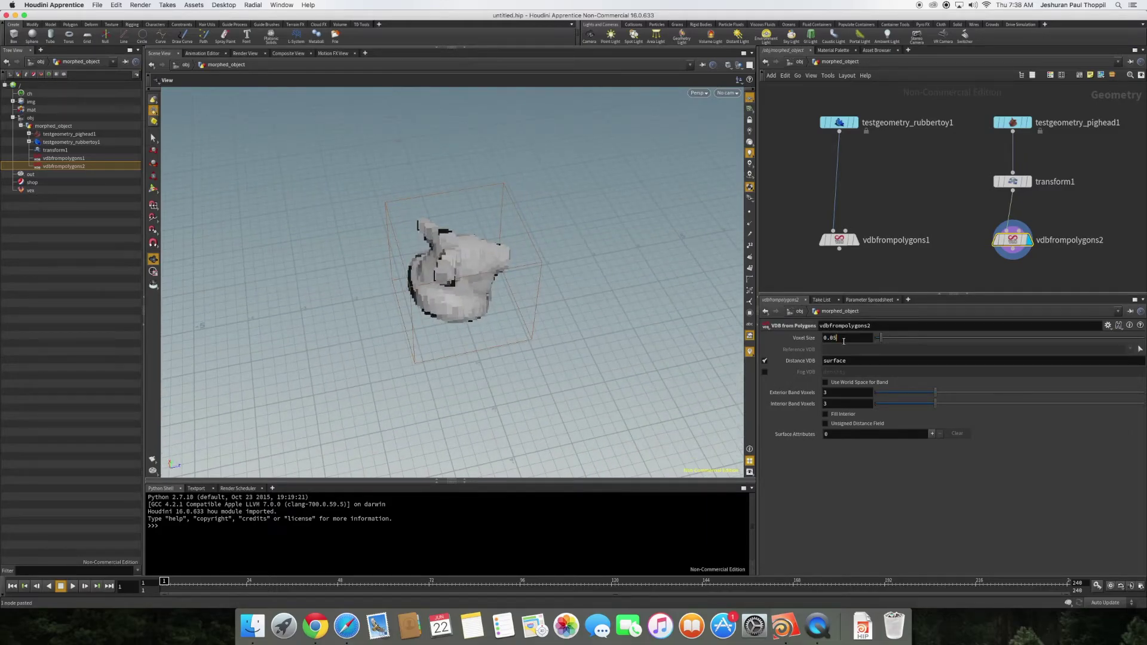
{"action": "key", "text": "Return"}
{"action": "left_click_drag", "start_coordinate": [592, 317], "coordinate": [776, 269]}
Set the voxel size of the rubber toy's VDB from Polygons node to 0.05 and display that node.
{"action": "left_click", "coordinate": [839, 241]}
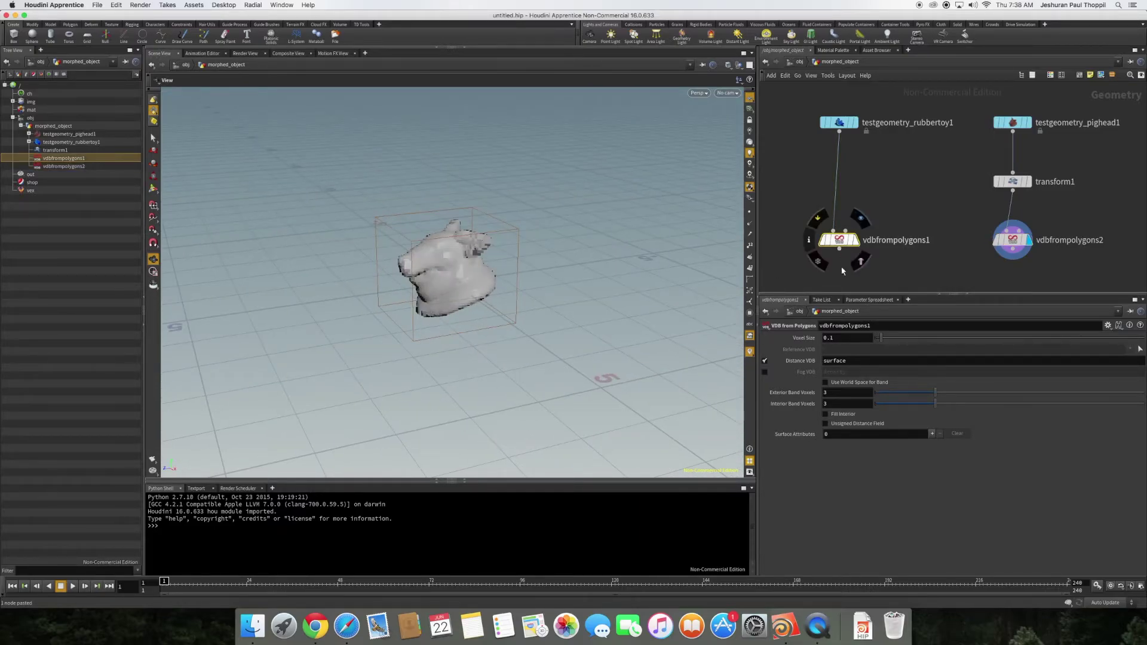
{"action": "left_click", "coordinate": [841, 338]}
{"action": "type", "text": "5"}
{"action": "key", "text": "Return"}
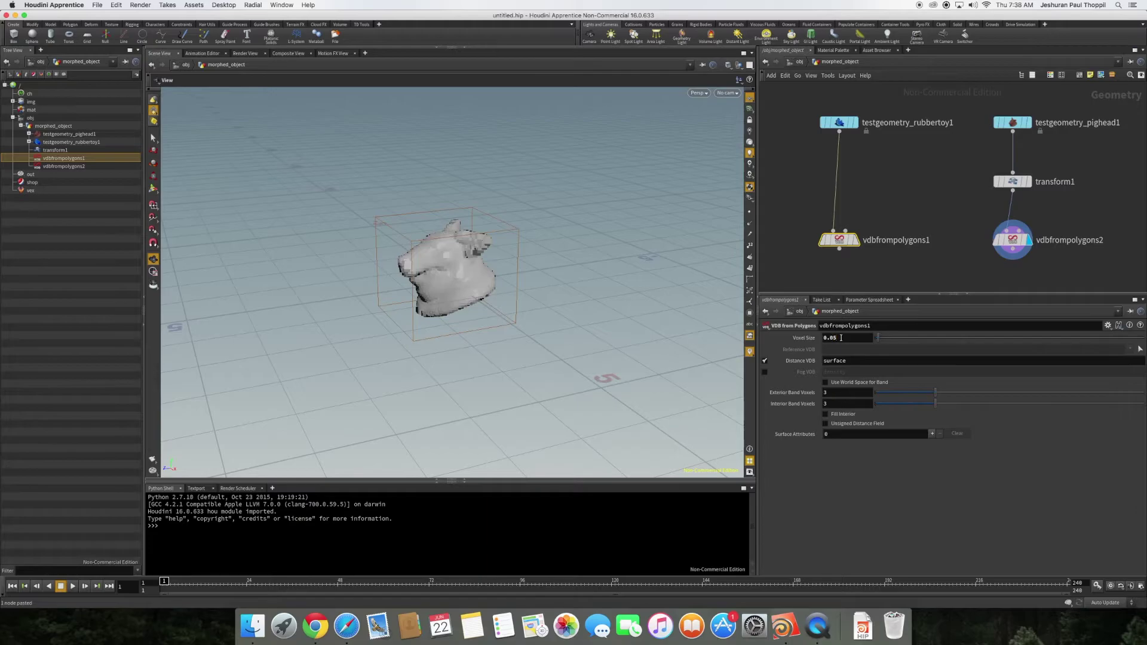
{"action": "left_click", "coordinate": [857, 245]}
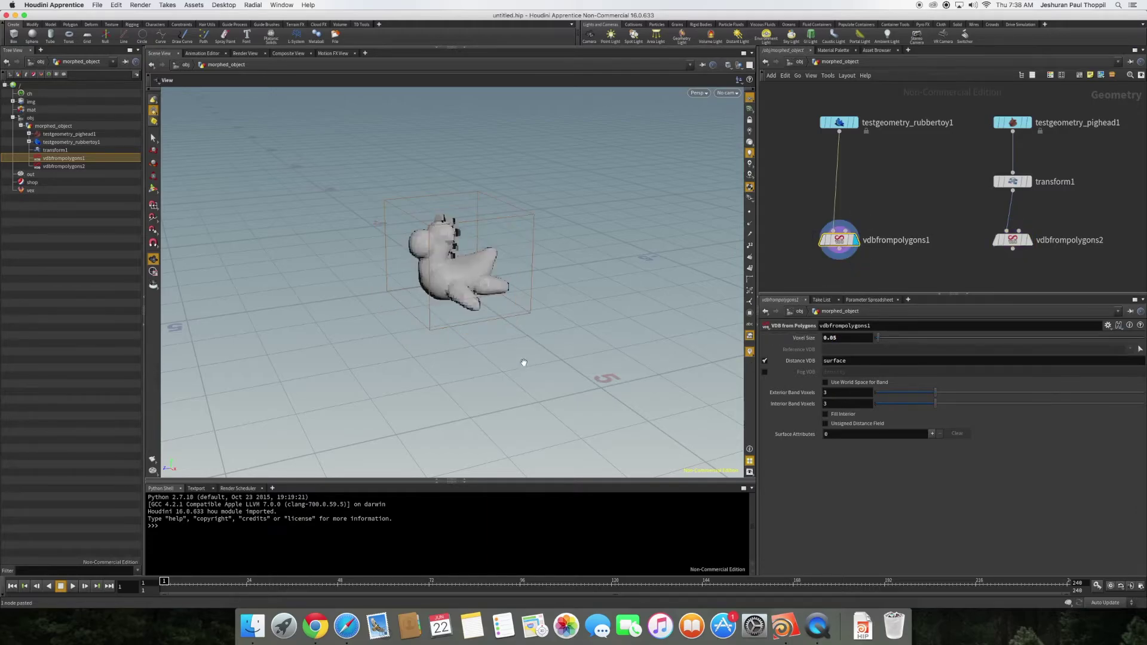
Add a Solver node below the two VDB from Polygons nodes.
{"action": "left_click_drag", "start_coordinate": [525, 359], "coordinate": [435, 409]}
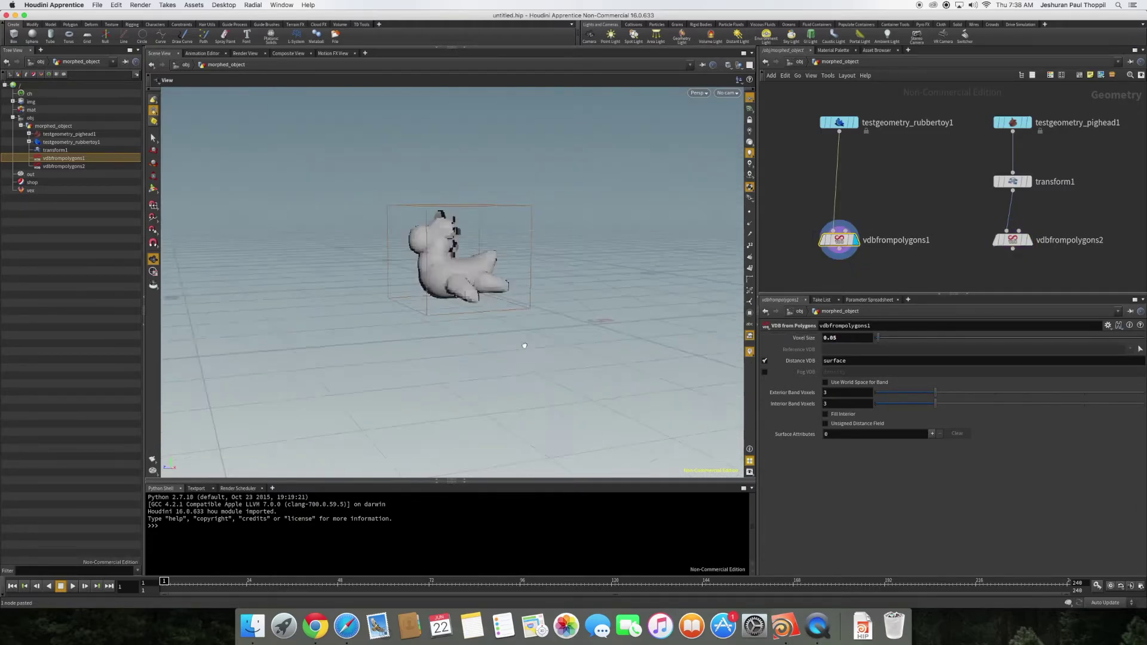
{"action": "left_click_drag", "start_coordinate": [525, 346], "coordinate": [594, 341]}
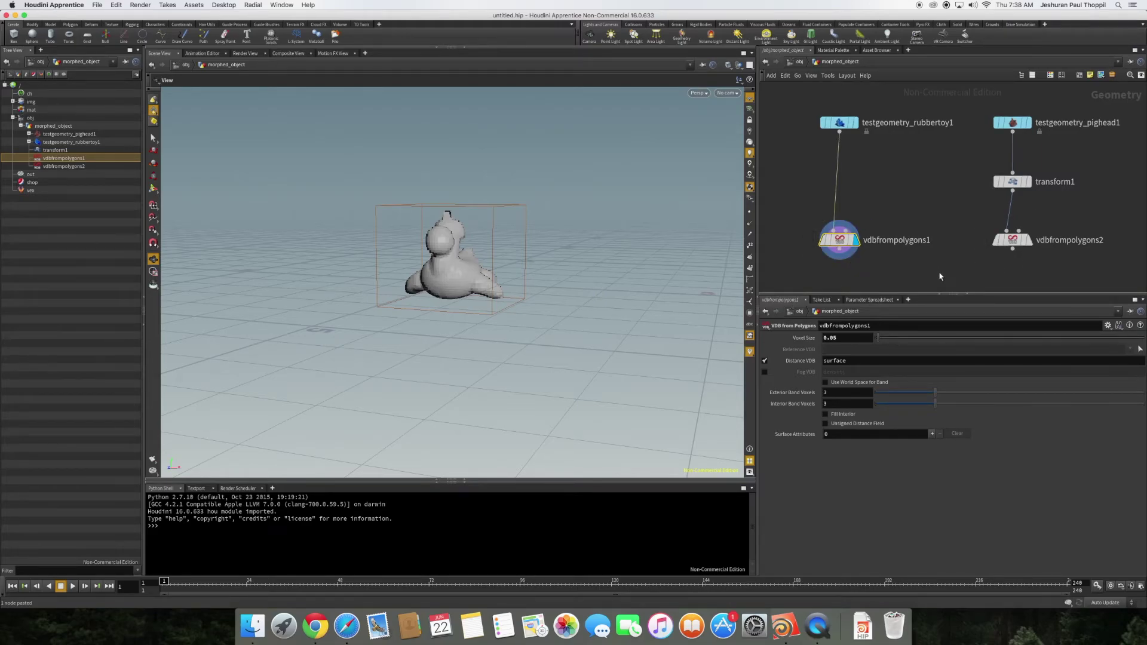
{"action": "scroll", "coordinate": [939, 277], "scroll_direction": "down", "scroll_amount": 3}
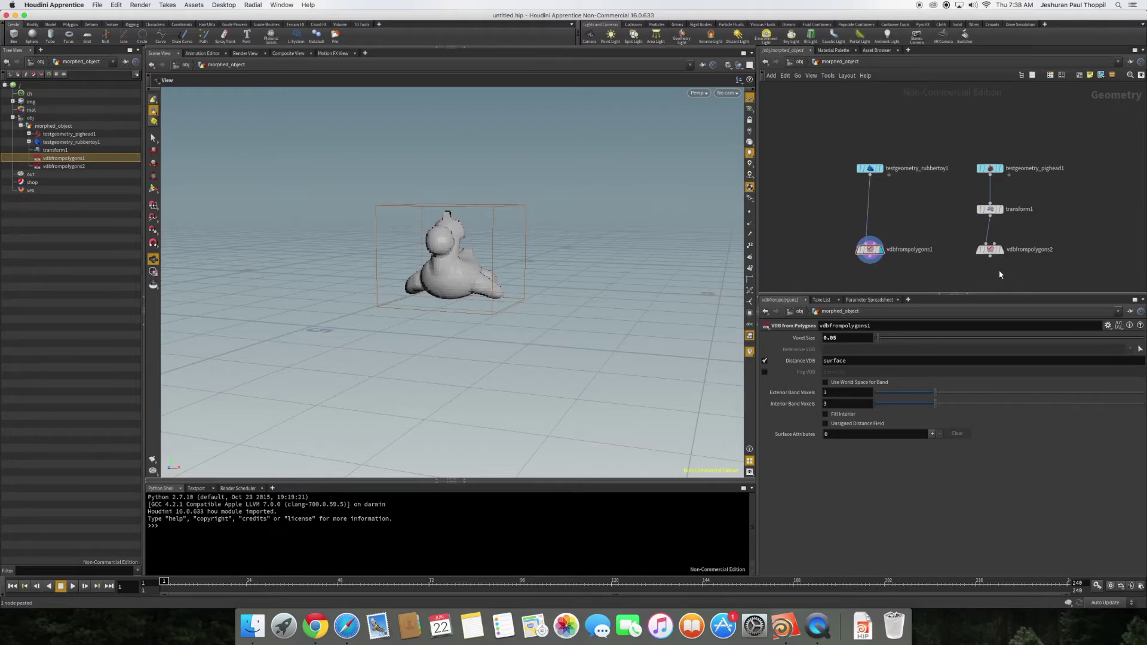
{"action": "scroll", "coordinate": [980, 257], "scroll_direction": "down", "scroll_amount": 3}
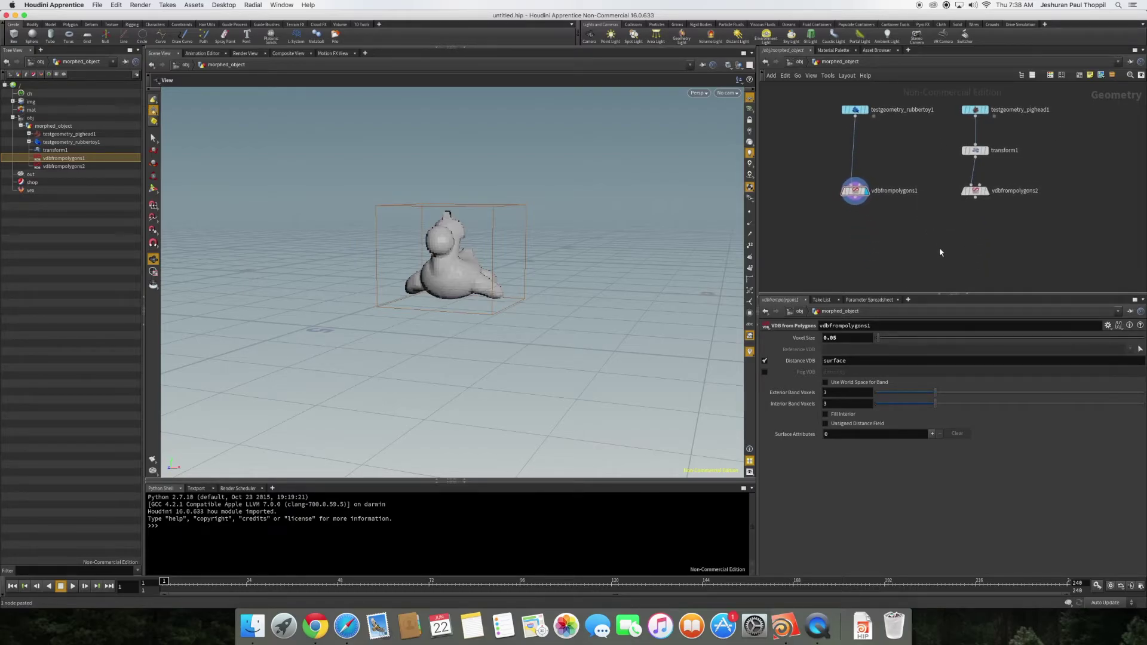
{"action": "key", "text": "Tab"}
{"action": "mouse_move", "coordinate": [956, 258]}
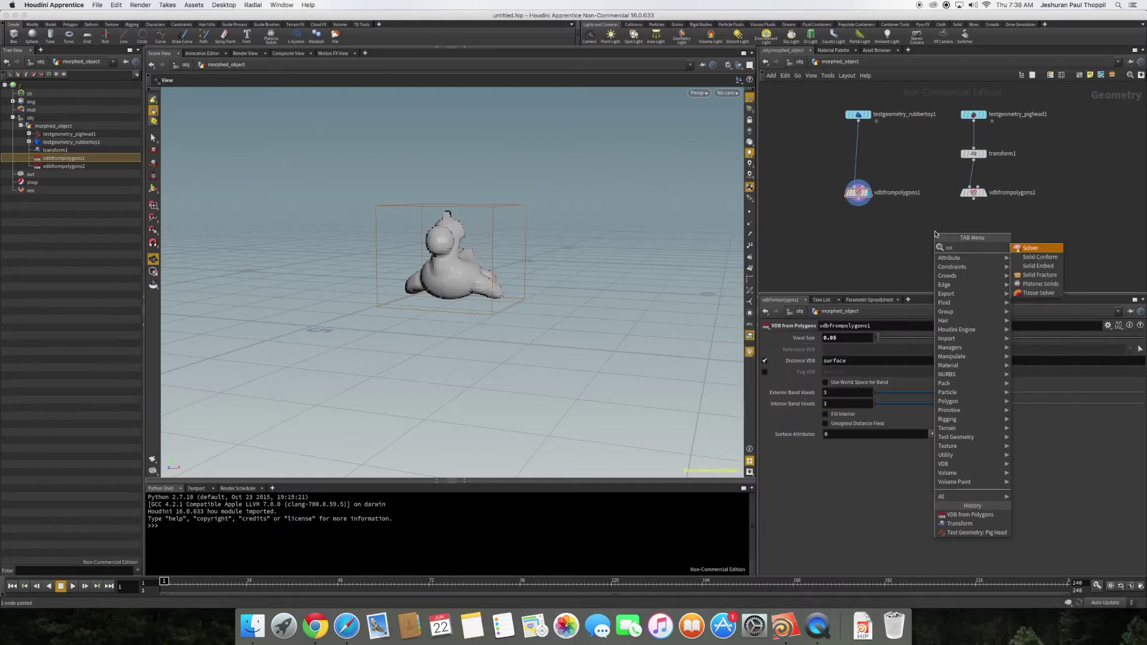
{"action": "left_click", "coordinate": [1028, 254]}
{"action": "left_click", "coordinate": [934, 248]}
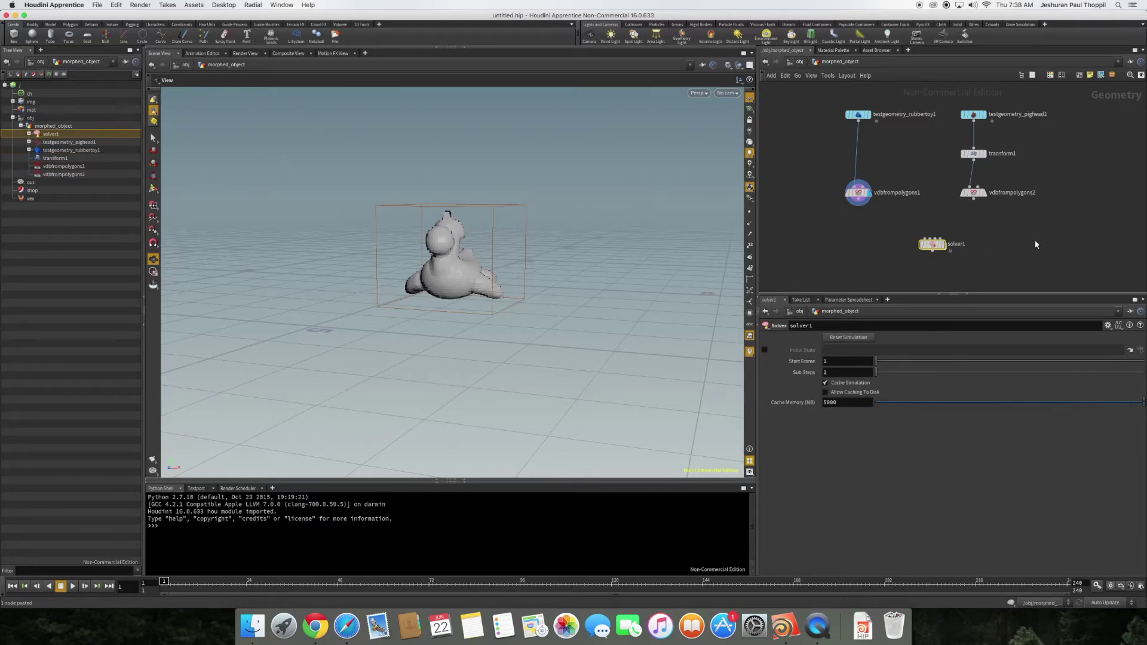
Connect the rubber toy's VDB to the solver's first input and the pig head's VDB to its second input.
{"action": "left_click_drag", "start_coordinate": [862, 209], "coordinate": [924, 237]}
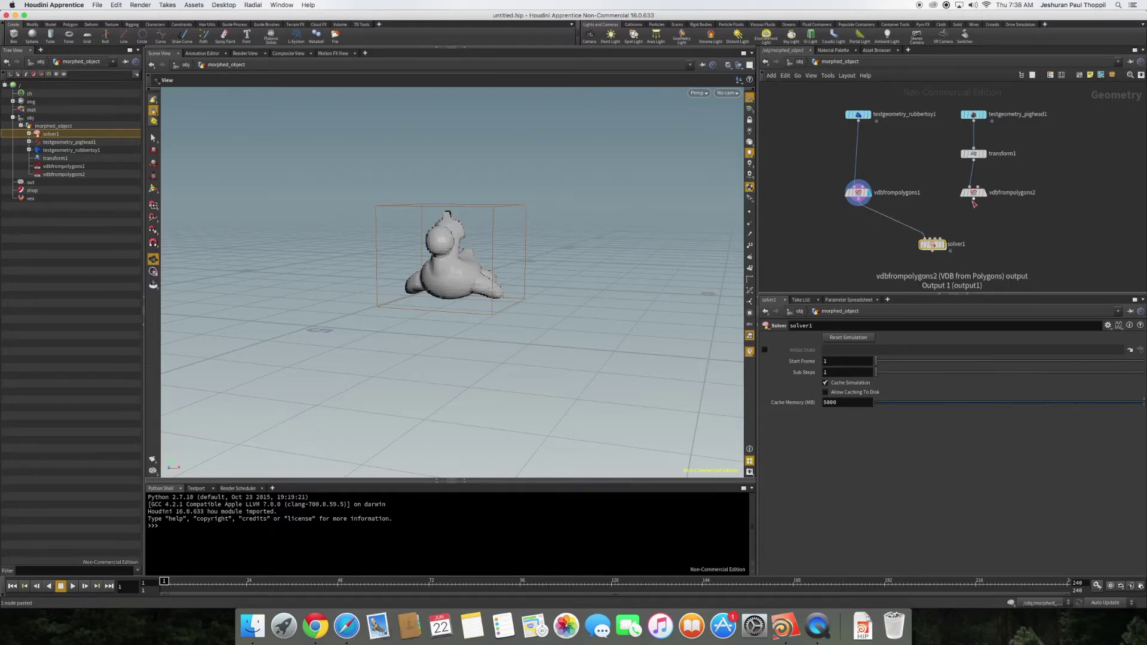
{"action": "left_click_drag", "start_coordinate": [975, 201], "coordinate": [934, 238]}
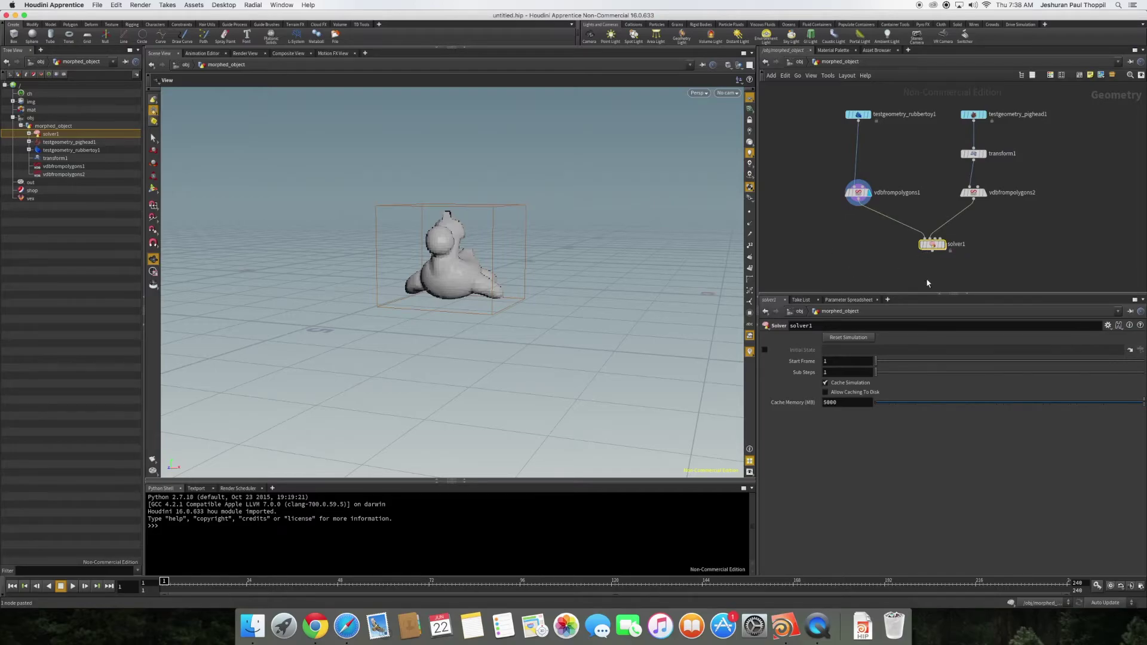
{"action": "left_click_drag", "start_coordinate": [577, 295], "coordinate": [528, 321]}
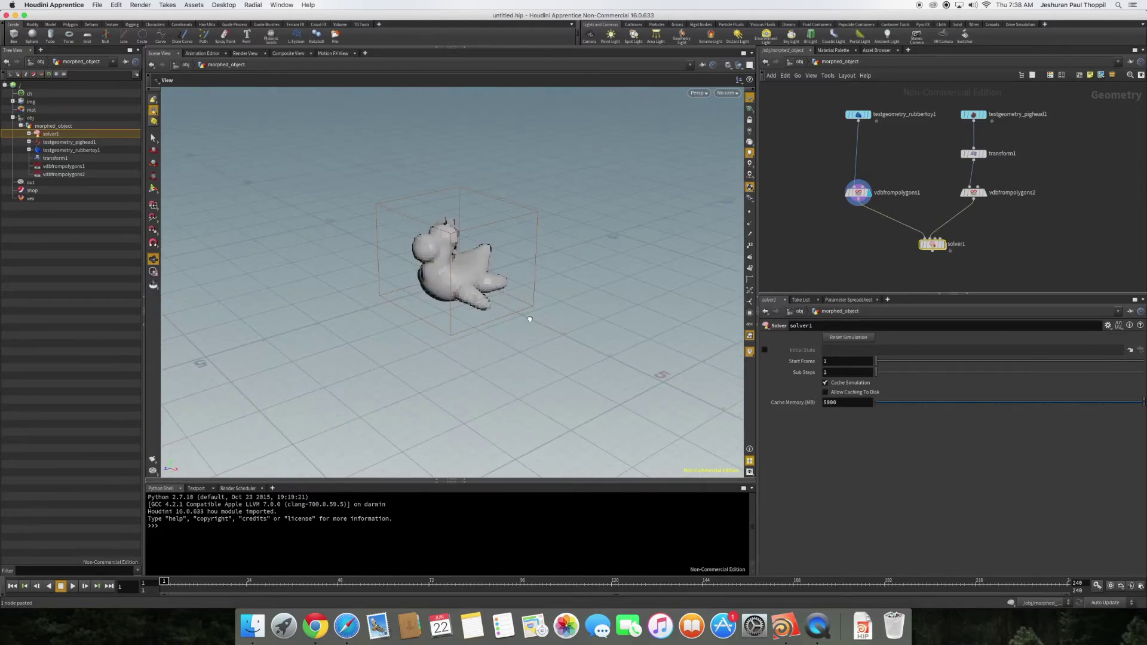
Enter the internal network of solver1 and bring up the node search there.
{"action": "mouse_move", "coordinate": [935, 250]}
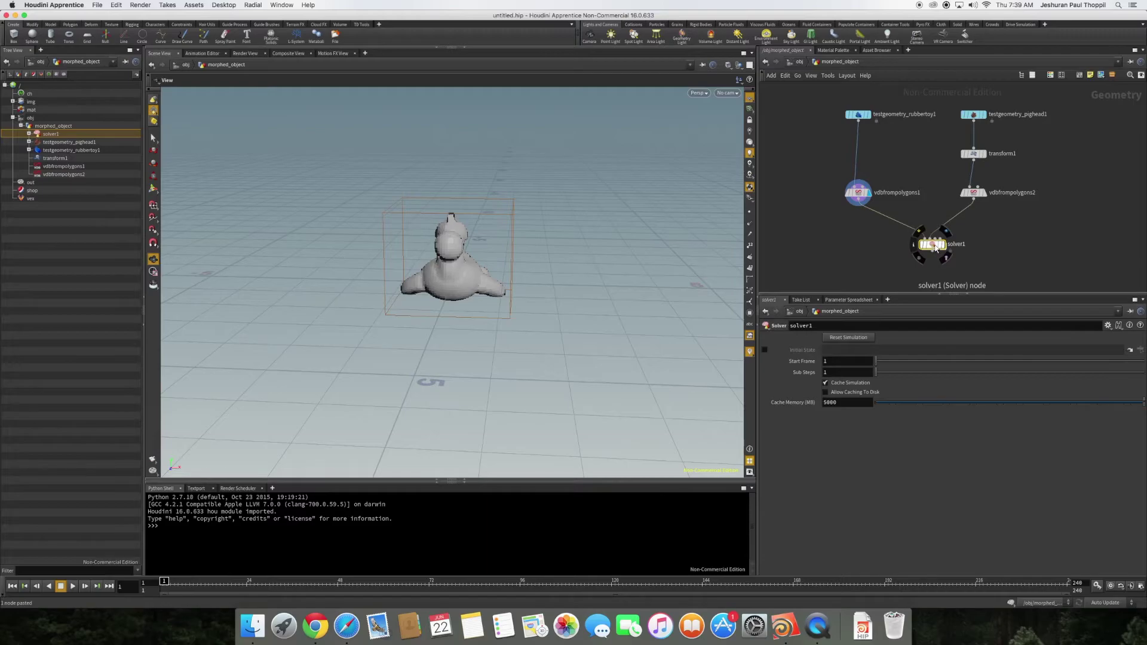
{"action": "double_click", "coordinate": [936, 247]}
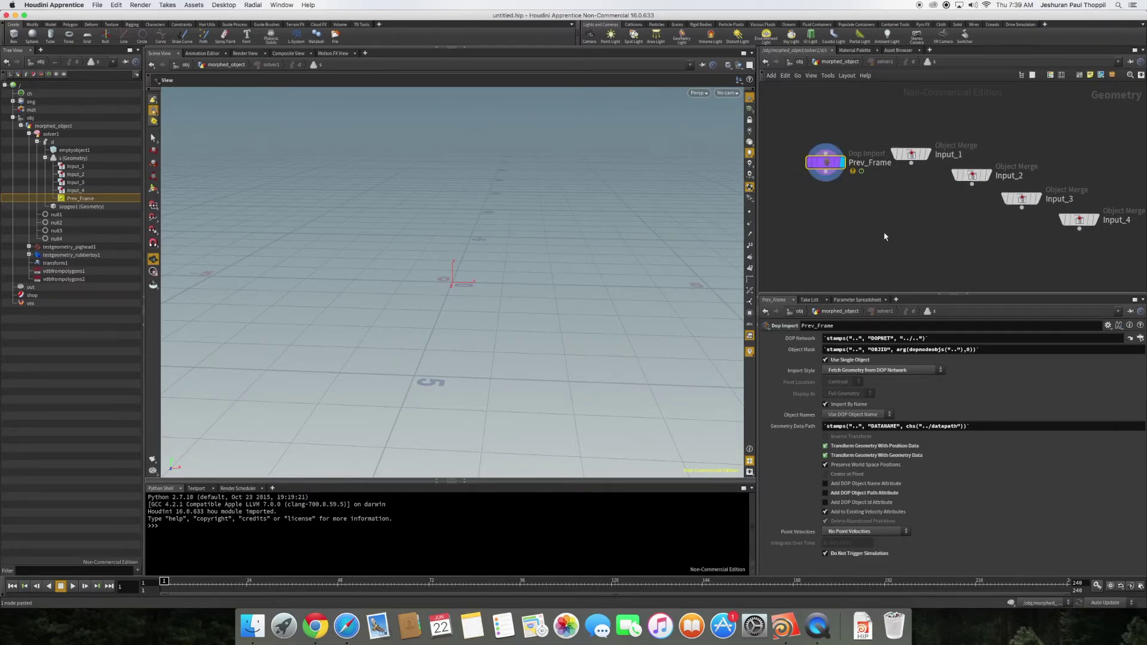
{"action": "key", "text": "Tab"}
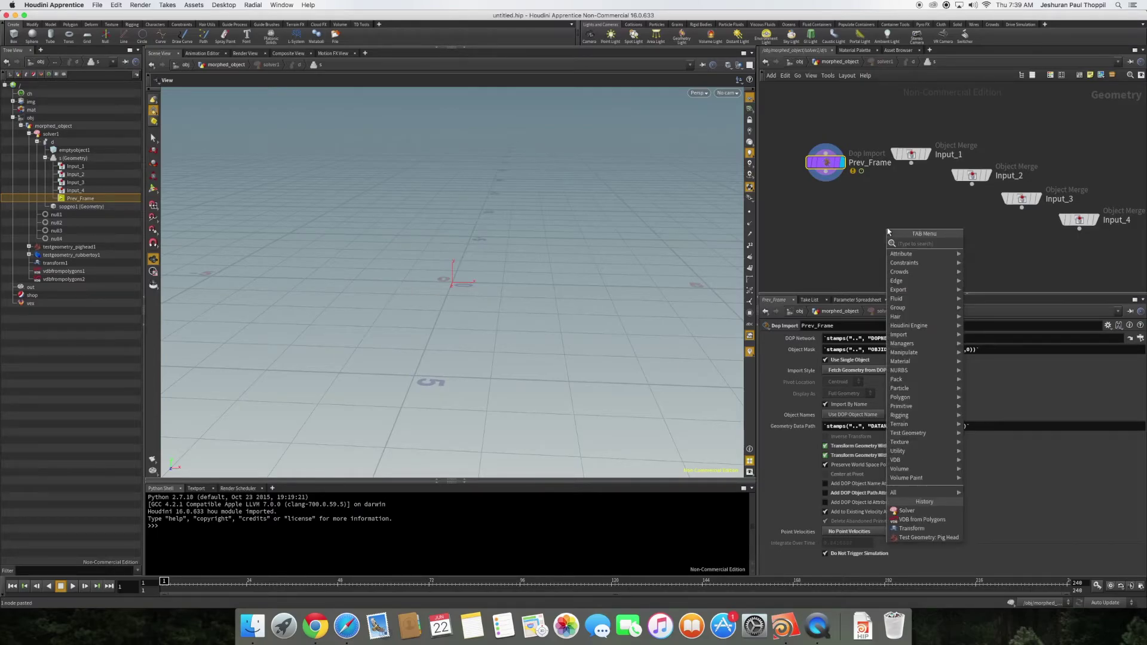
{"action": "type", "text": "vdb merg"}
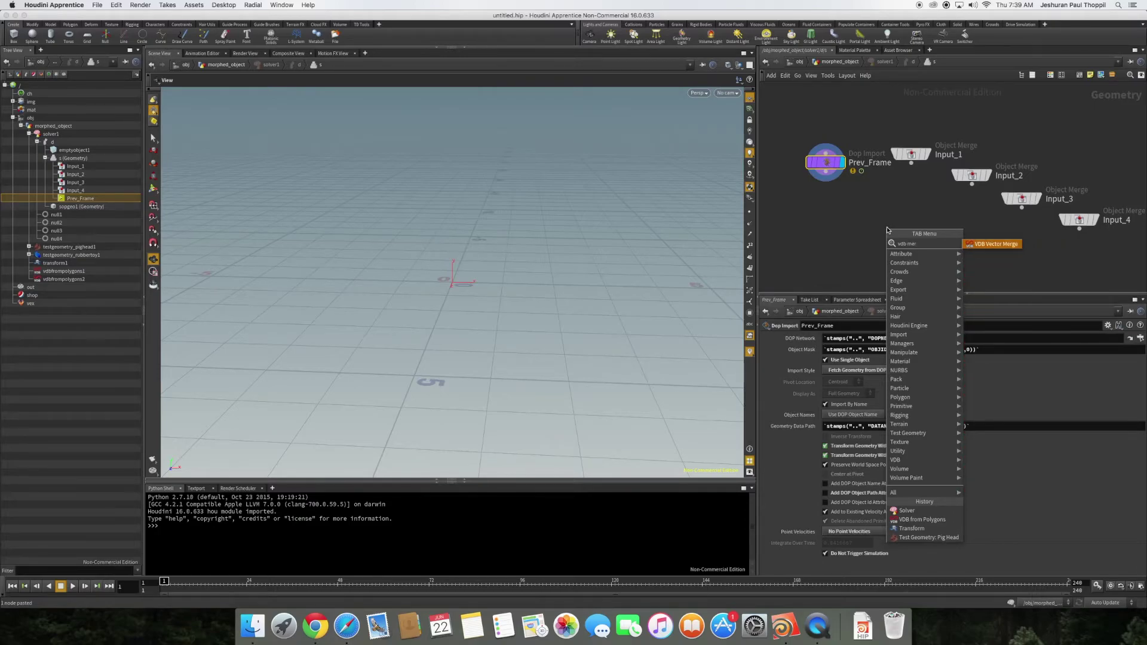
{"action": "key", "text": "BackSpace"}
{"action": "key", "text": "BackSpace"}
{"action": "key", "text": "BackSpace"}
{"action": "key", "text": "BackSpace"}
{"action": "key", "text": "BackSpace"}
{"action": "key", "text": "BackSpace"}
{"action": "key", "text": "BackSpace"}
{"action": "type", "text": "merg"}
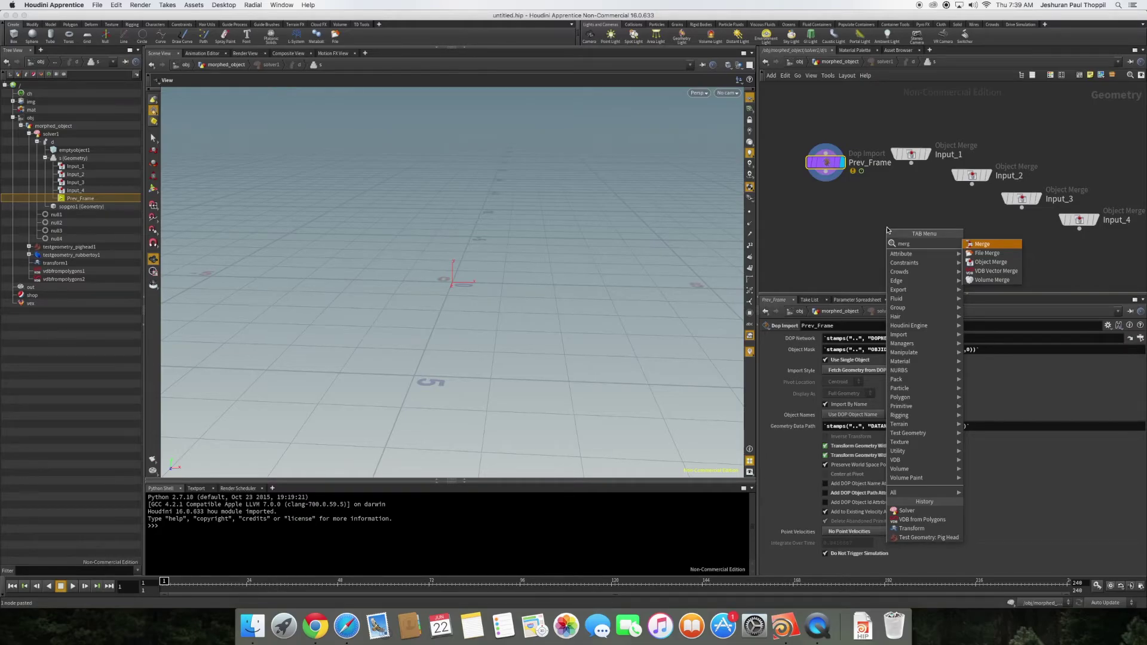
{"action": "key", "text": "BackSpace"}
{"action": "key", "text": "BackSpace"}
{"action": "key", "text": "BackSpace"}
{"action": "key", "text": "BackSpace"}
Find the SDF nodes and place a VDB Morph SDF node below Prev_Frame and Input_1.
{"action": "type", "text": "sdf"}
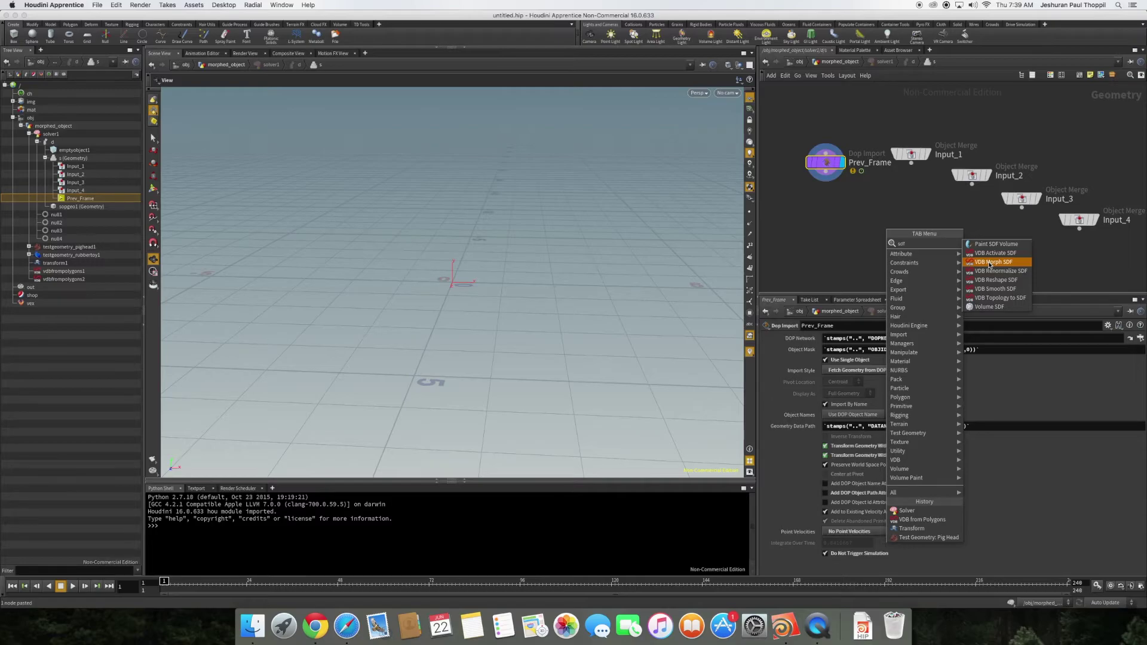
{"action": "left_click", "coordinate": [990, 263]}
{"action": "left_click", "coordinate": [910, 239]}
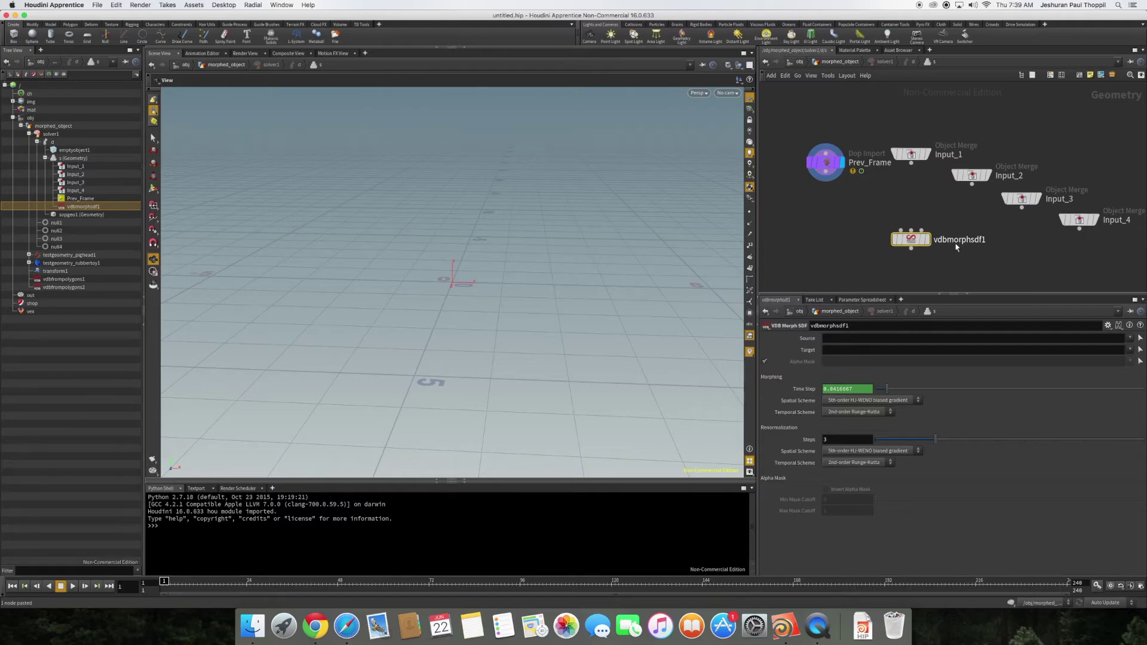
{"action": "left_click_drag", "start_coordinate": [912, 239], "coordinate": [892, 242]}
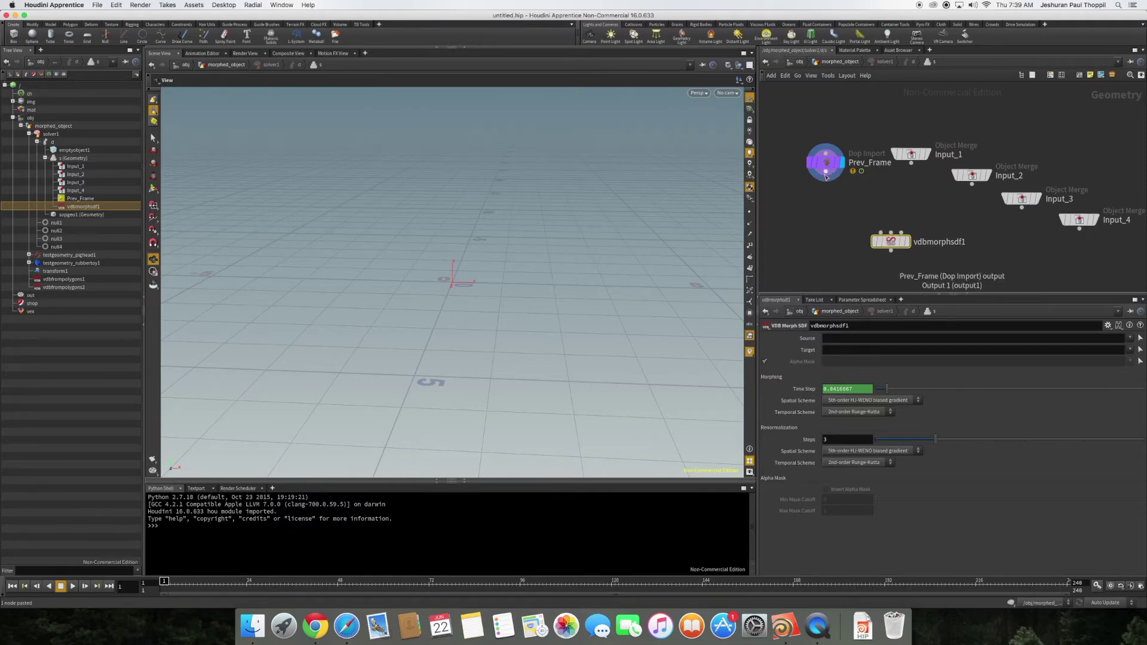
Connect Prev_Frame to the first input and Input_2 to the second input of the VDB Morph SDF node, and display that node.
{"action": "left_click_drag", "start_coordinate": [827, 173], "coordinate": [872, 215]}
{"action": "left_click", "coordinate": [883, 233]}
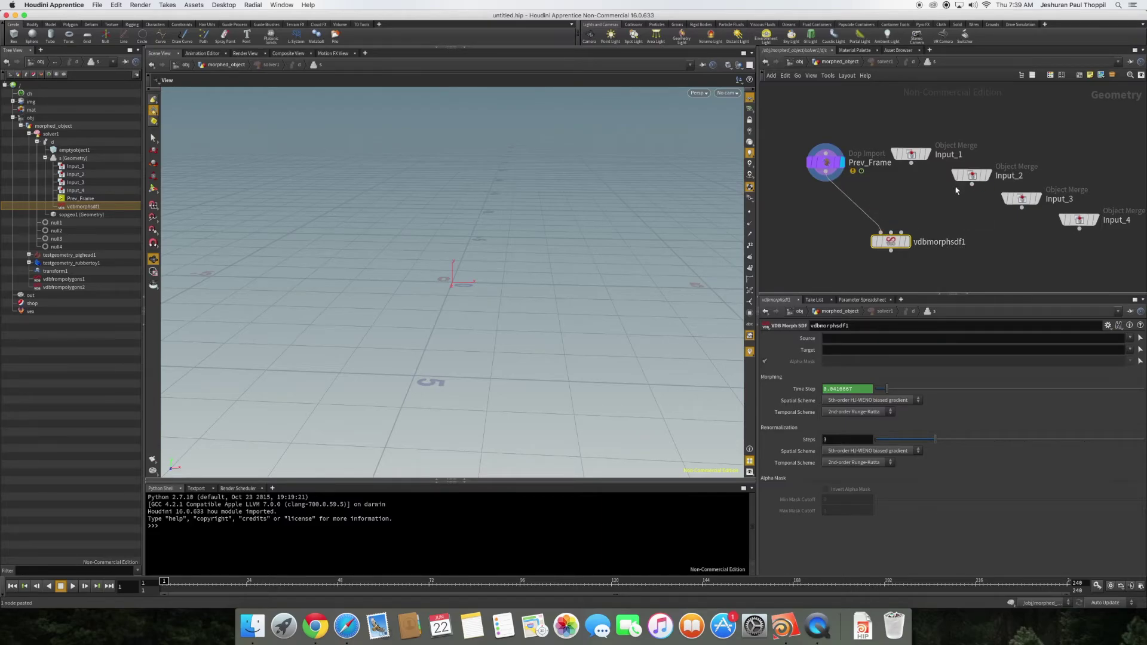
{"action": "left_click", "coordinate": [973, 184]}
{"action": "left_click", "coordinate": [891, 232]}
{"action": "left_click_drag", "start_coordinate": [588, 300], "coordinate": [493, 326]}
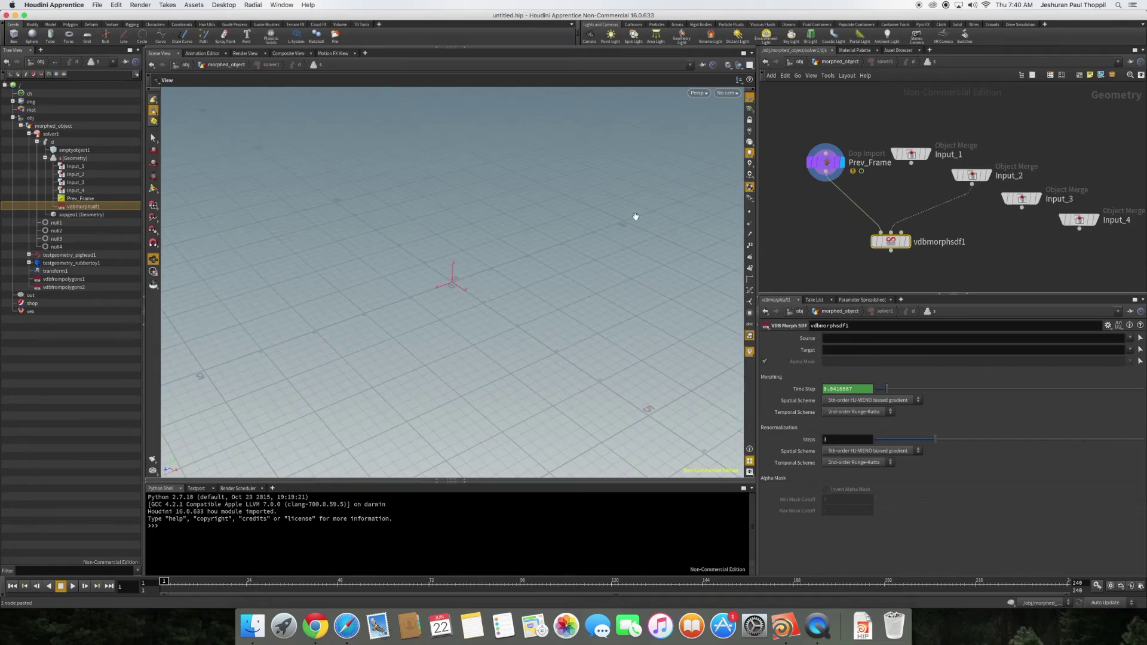
{"action": "left_click_drag", "start_coordinate": [463, 259], "coordinate": [442, 269]}
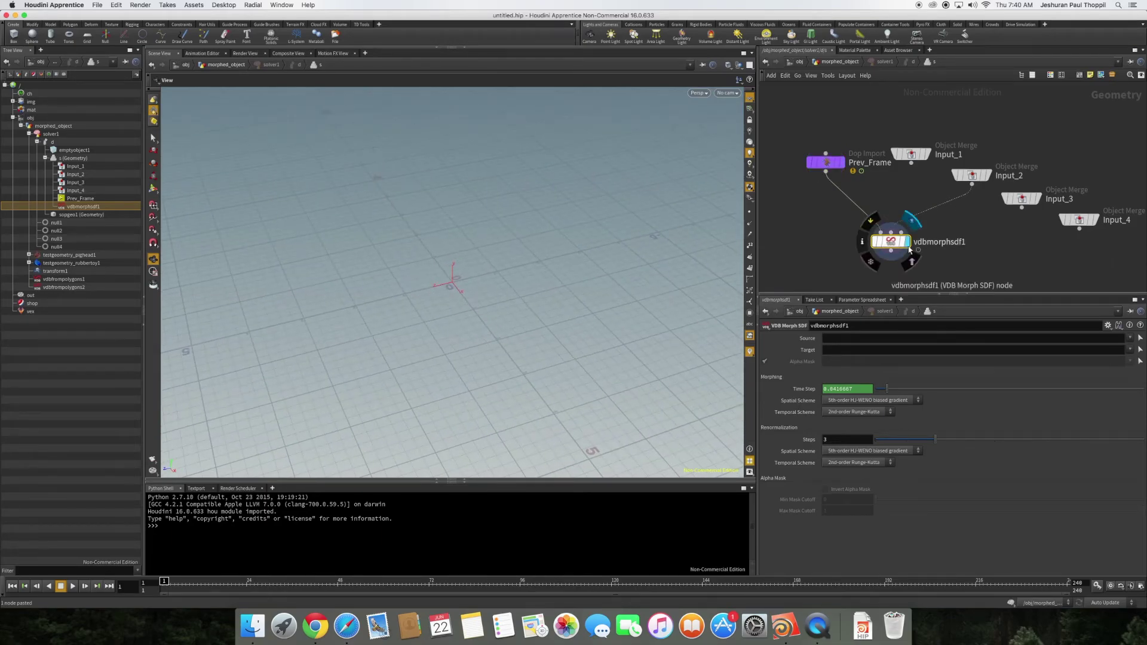
Return to the morphed_object network and play the timeline with solver1 displayed.
{"action": "left_click", "coordinate": [841, 62]}
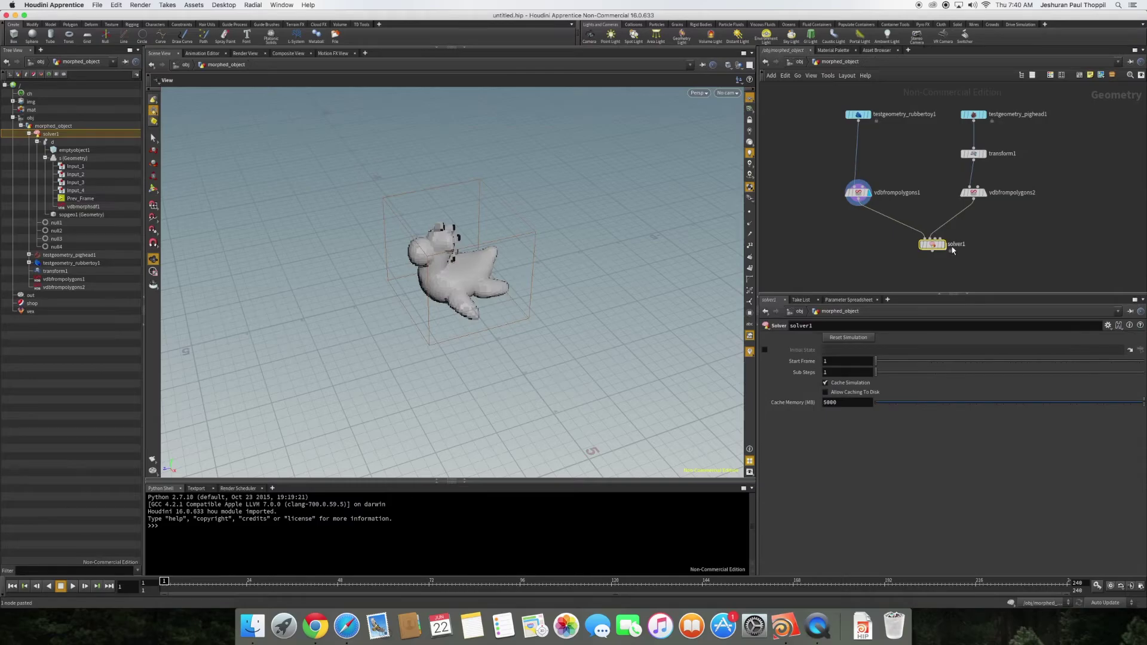
{"action": "mouse_move", "coordinate": [478, 306]}
{"action": "left_mouse_down"}
{"action": "mouse_move", "coordinate": [588, 263]}
{"action": "mouse_move", "coordinate": [582, 314]}
{"action": "mouse_move", "coordinate": [546, 273]}
{"action": "mouse_move", "coordinate": [482, 315]}
{"action": "left_mouse_up"}
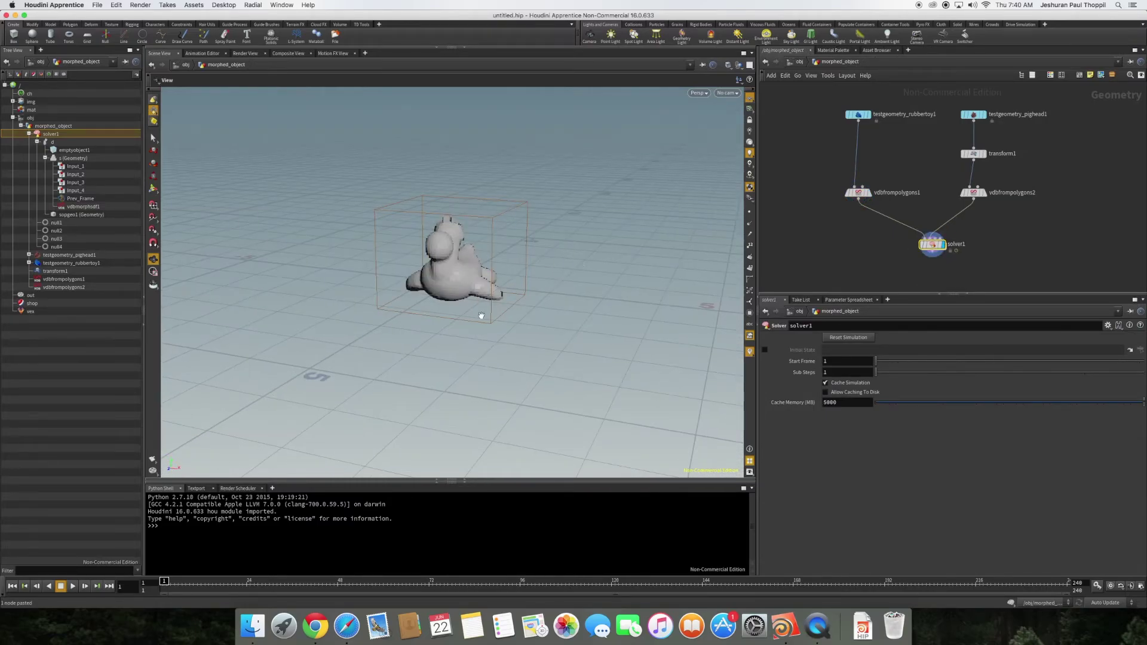
{"action": "left_click", "coordinate": [72, 586]}
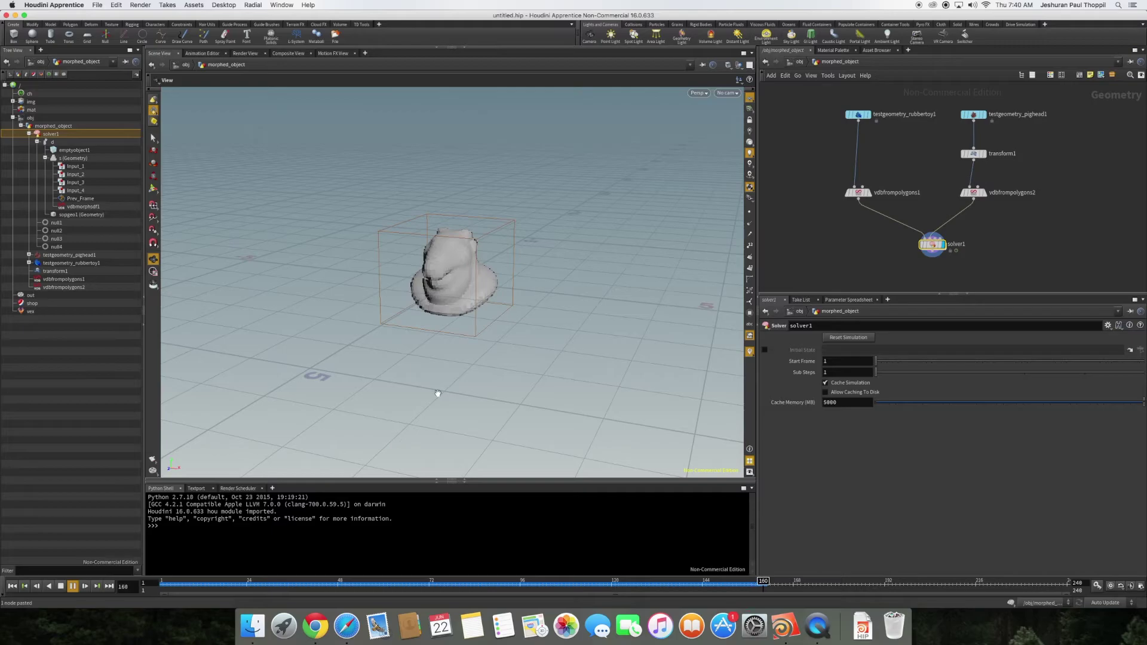
{"action": "left_click_drag", "start_coordinate": [459, 359], "coordinate": [598, 395]}
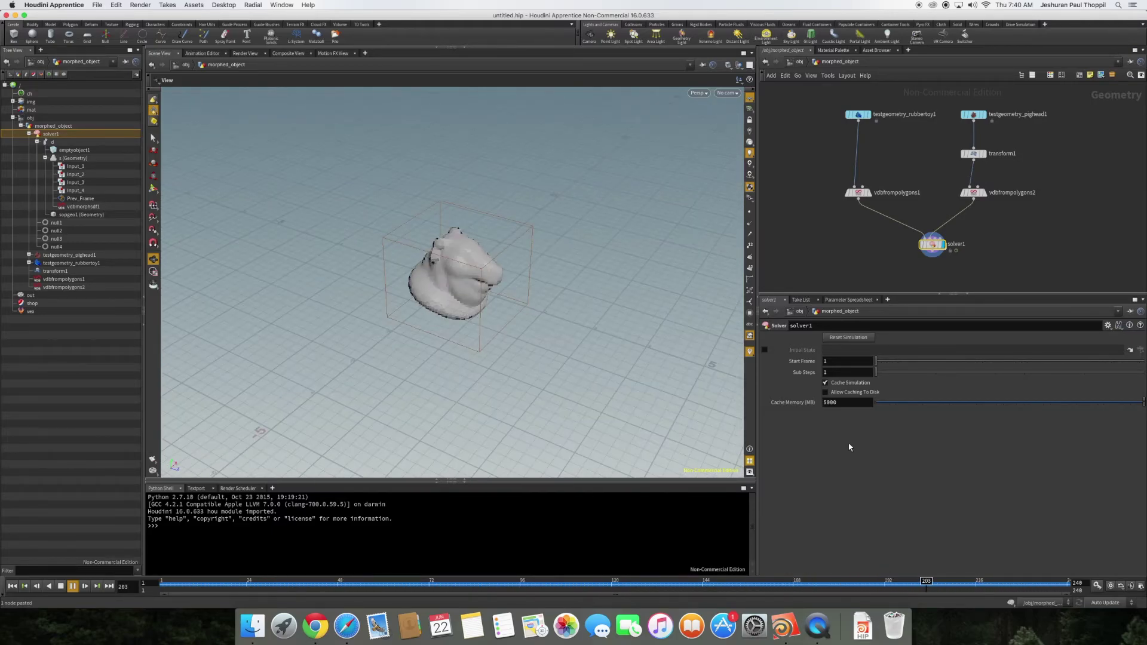
Extend the timeline's end frame to 500 and view the playing morph from other angles.
{"action": "double_click", "coordinate": [1078, 591]}
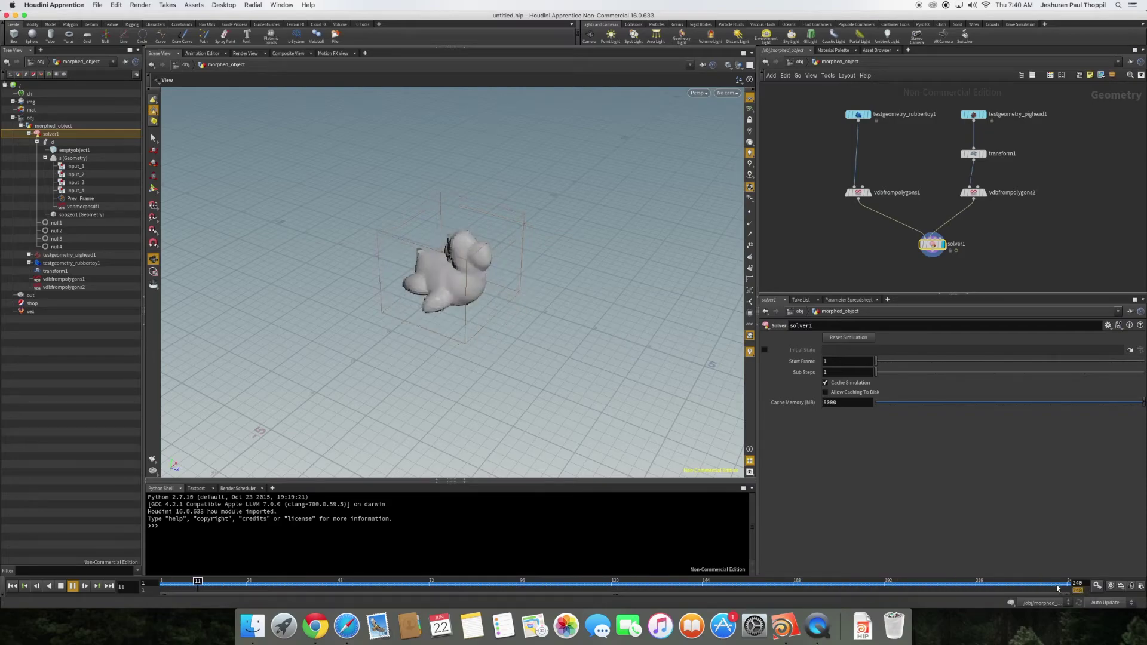
{"action": "type", "text": "500"}
{"action": "key", "text": "Return"}
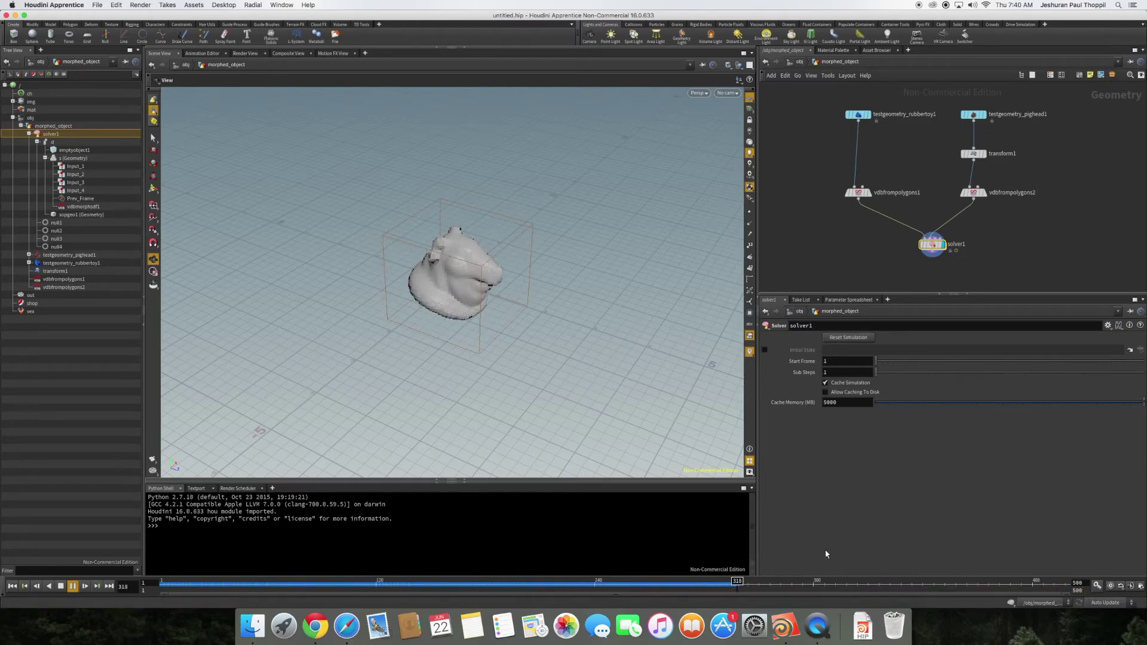
{"action": "left_click_drag", "start_coordinate": [407, 418], "coordinate": [334, 401]}
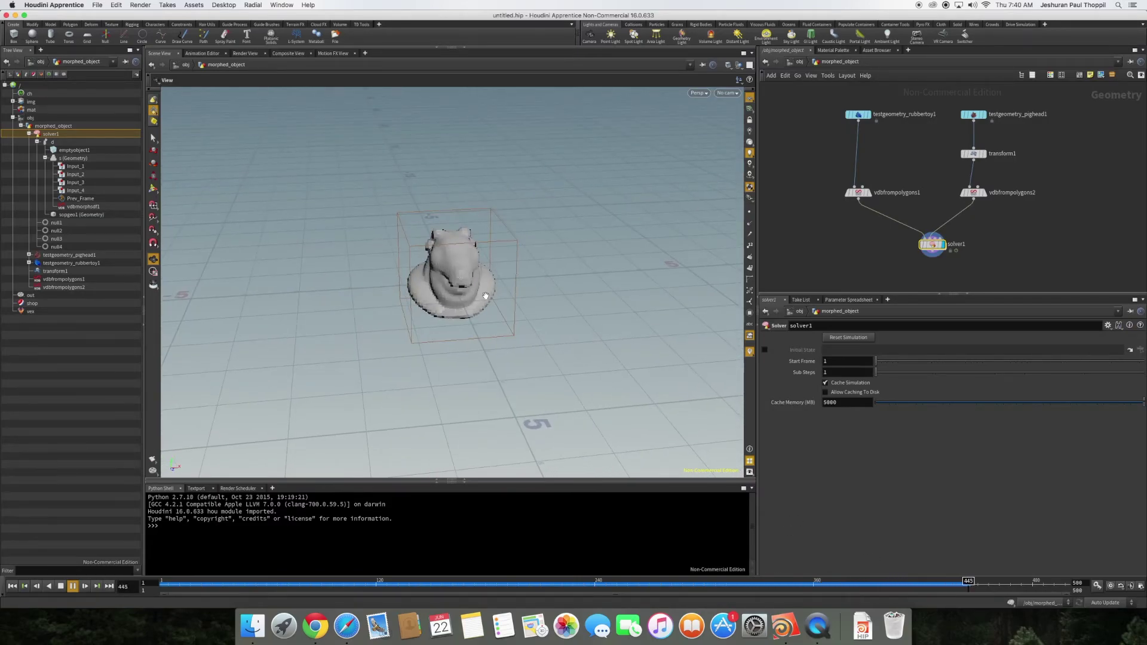
{"action": "mouse_move", "coordinate": [485, 295]}
{"action": "left_mouse_down"}
{"action": "mouse_move", "coordinate": [543, 302]}
{"action": "mouse_move", "coordinate": [502, 310]}
{"action": "left_mouse_up"}
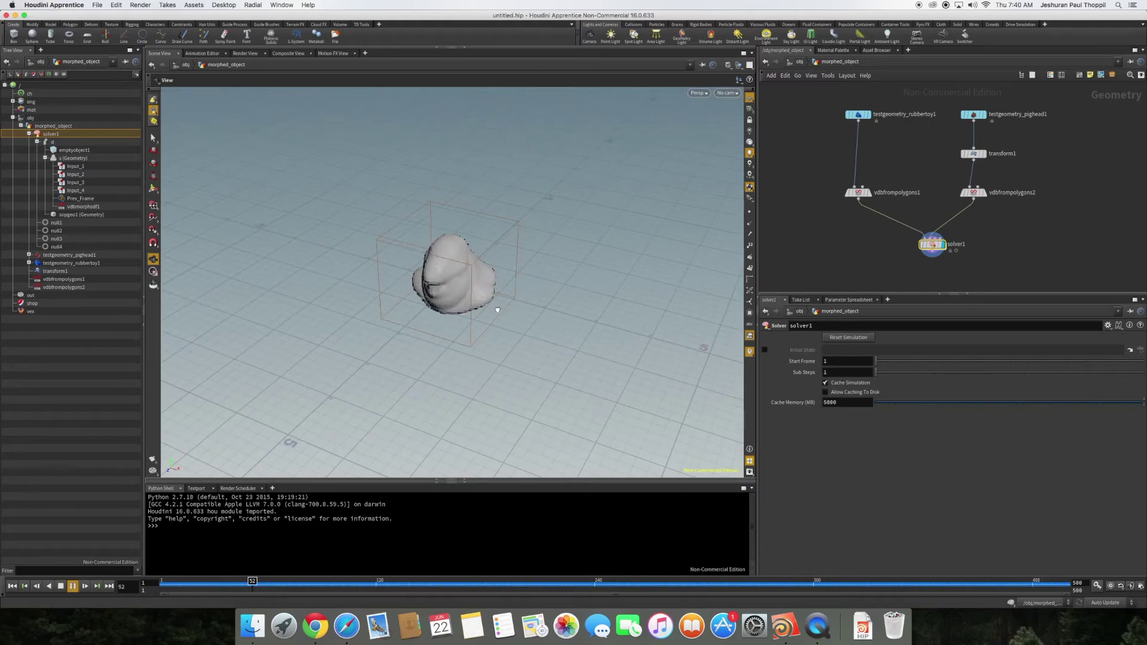
Add a Convert node below solver1, connect the solver's output to it and display the Convert node.
{"action": "middle_click_drag", "start_coordinate": [934, 301], "coordinate": [934, 263]}
{"action": "left_click_drag", "start_coordinate": [445, 328], "coordinate": [392, 317]}
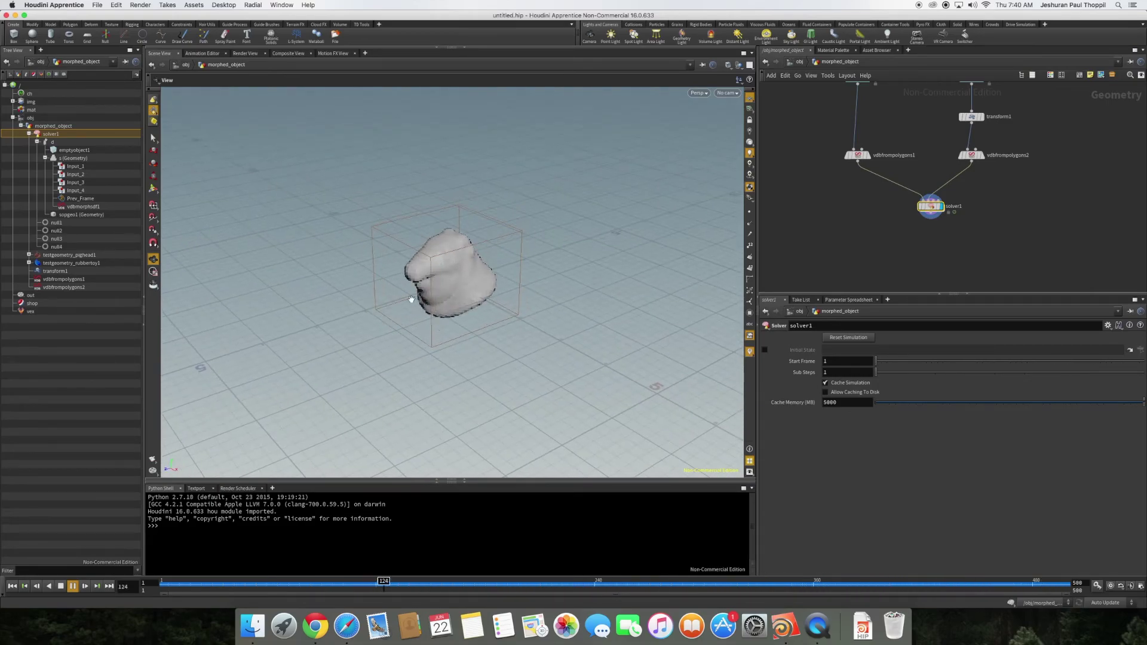
{"action": "key", "text": "Tab"}
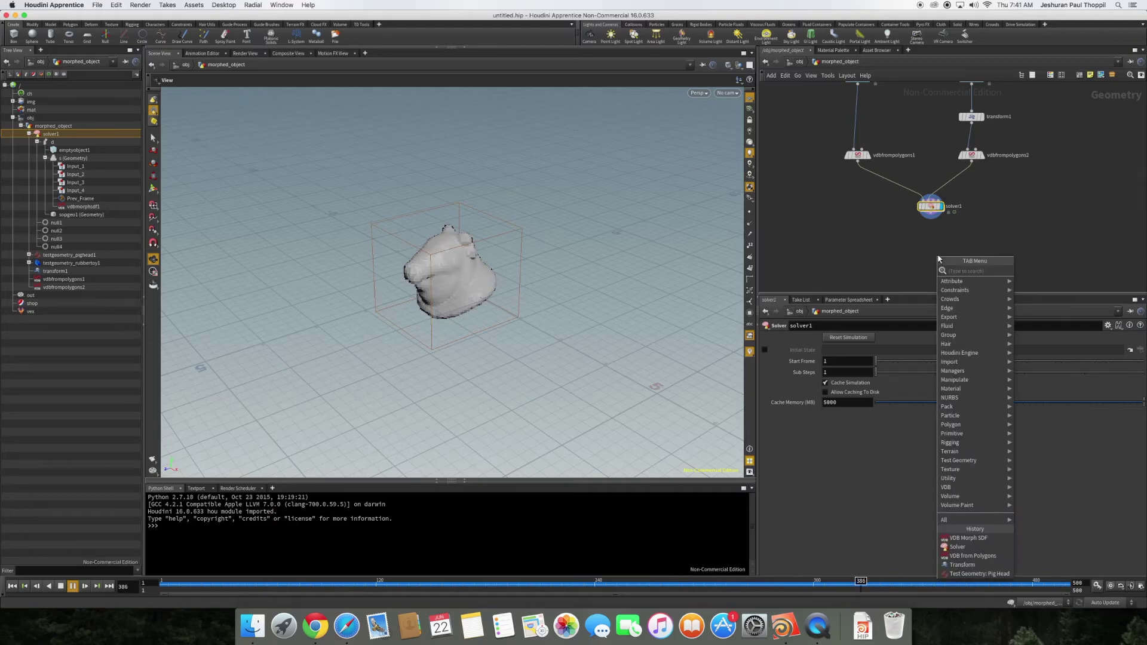
{"action": "type", "text": "conve"}
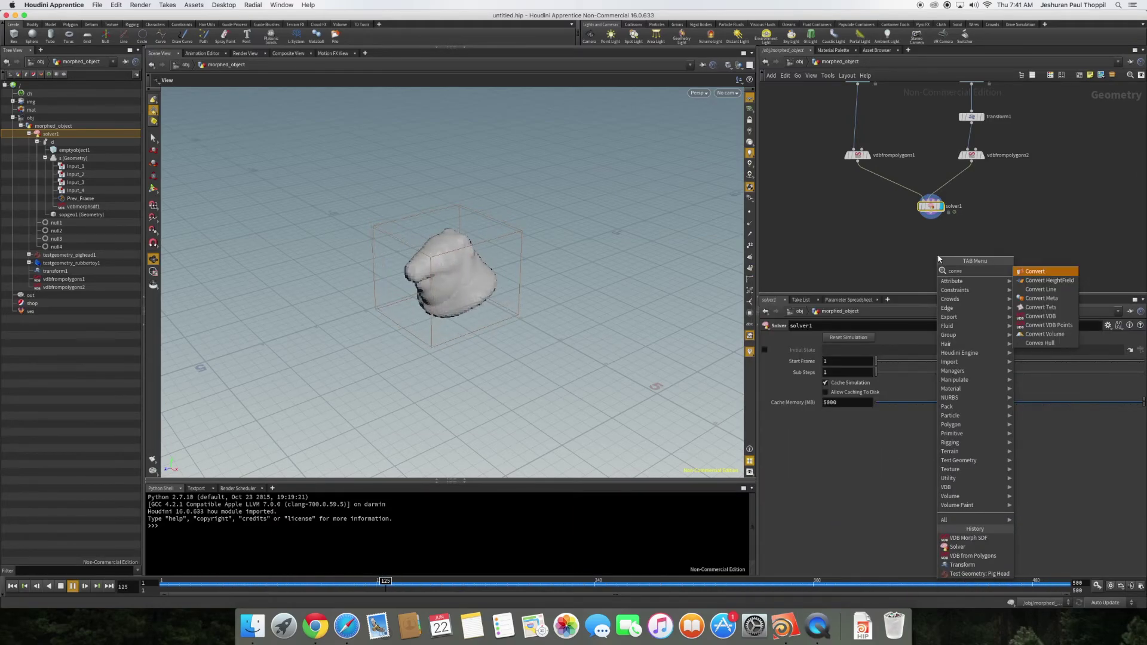
{"action": "key", "text": "Return"}
{"action": "left_click", "coordinate": [930, 250]}
{"action": "left_click_drag", "start_coordinate": [934, 216], "coordinate": [932, 245]}
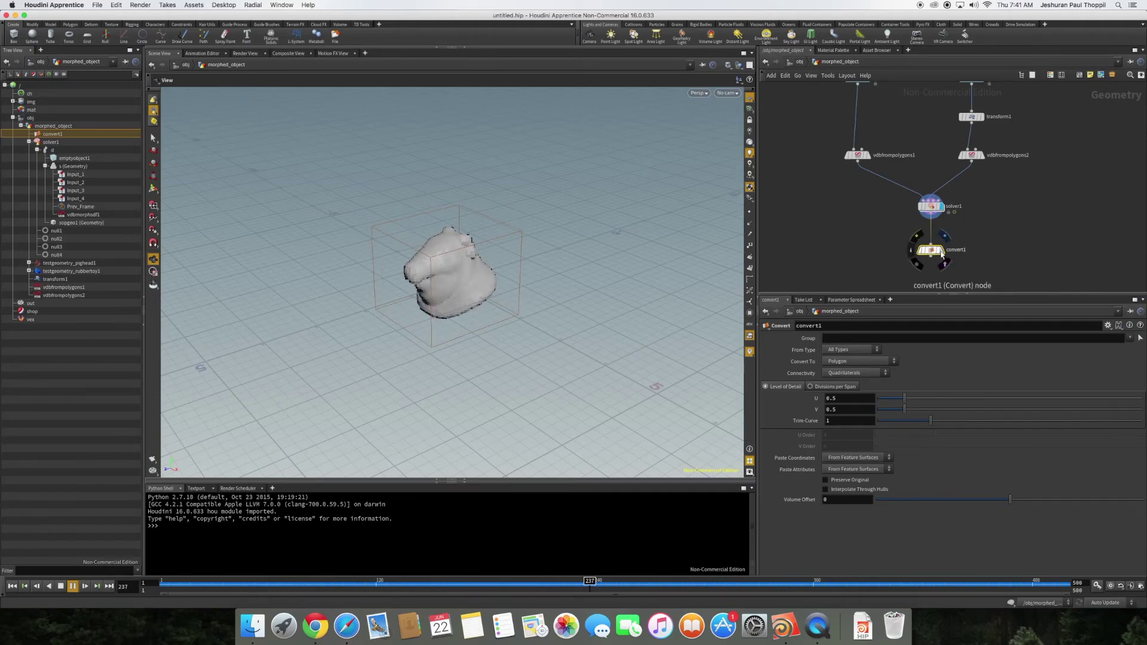
{"action": "left_click", "coordinate": [942, 250]}
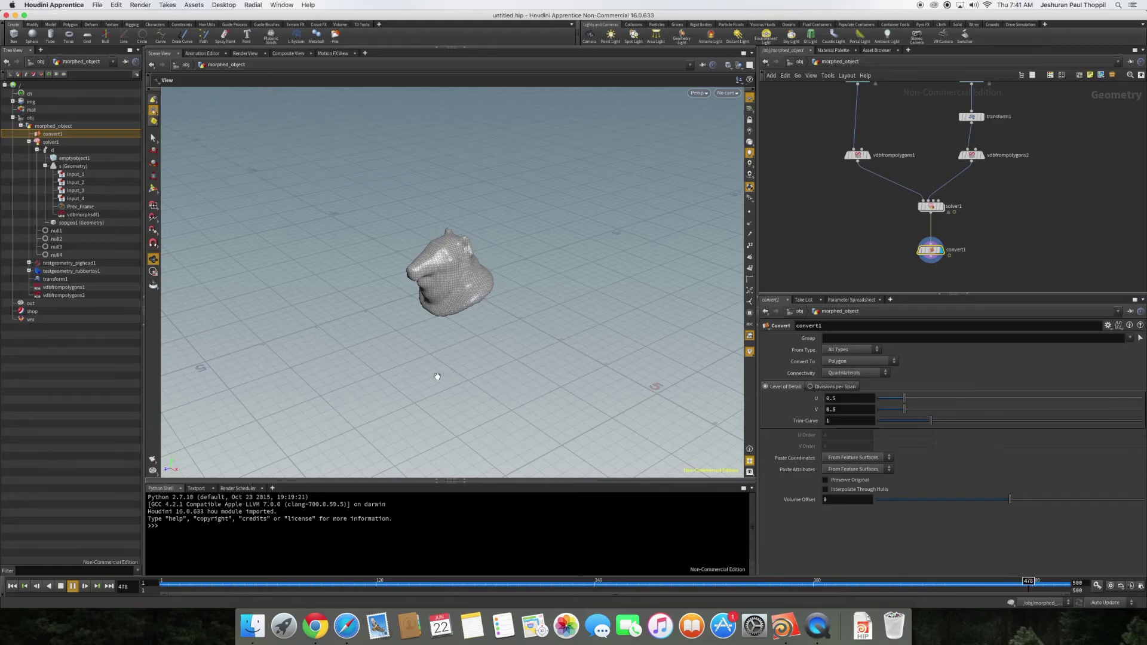
Set the perspective viewport's display to Smooth Shaded and hide the reference grid.
{"action": "mouse_move", "coordinate": [410, 357]}
{"action": "left_mouse_down"}
{"action": "mouse_move", "coordinate": [397, 374]}
{"action": "mouse_move", "coordinate": [474, 378]}
{"action": "mouse_move", "coordinate": [538, 354]}
{"action": "mouse_move", "coordinate": [522, 352]}
{"action": "mouse_move", "coordinate": [622, 389]}
{"action": "mouse_move", "coordinate": [546, 402]}
{"action": "mouse_move", "coordinate": [466, 352]}
{"action": "mouse_move", "coordinate": [438, 310]}
{"action": "mouse_move", "coordinate": [413, 307]}
{"action": "mouse_move", "coordinate": [406, 351]}
{"action": "mouse_move", "coordinate": [376, 348]}
{"action": "mouse_move", "coordinate": [427, 351]}
{"action": "left_mouse_up"}
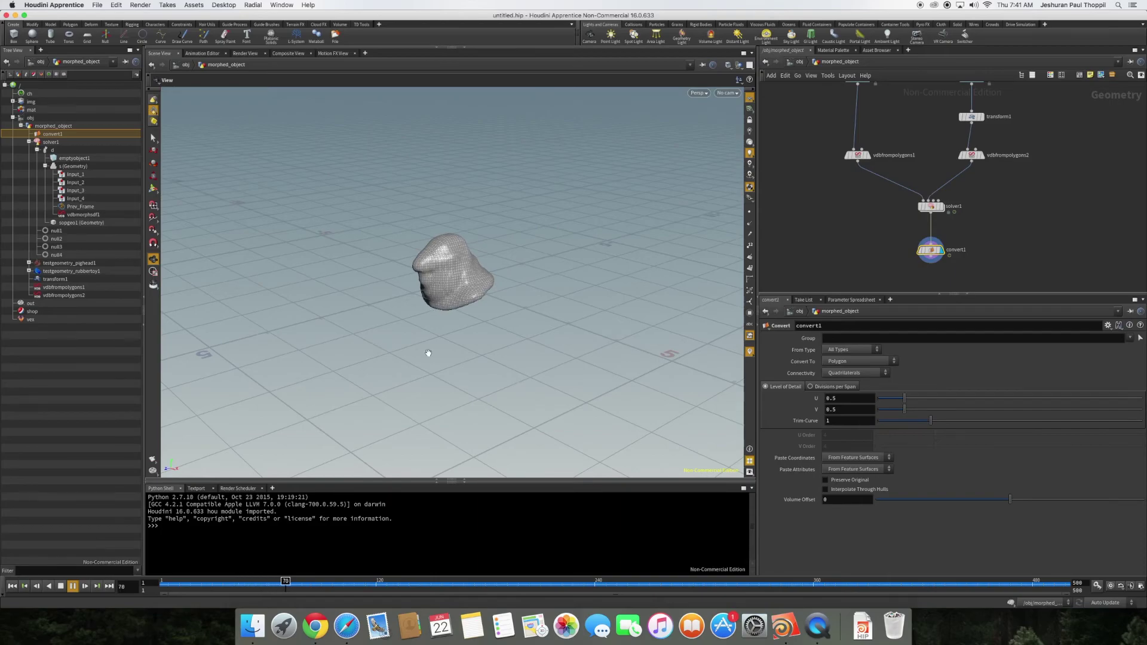
{"action": "left_click", "coordinate": [699, 94]}
{"action": "mouse_move", "coordinate": [723, 135]}
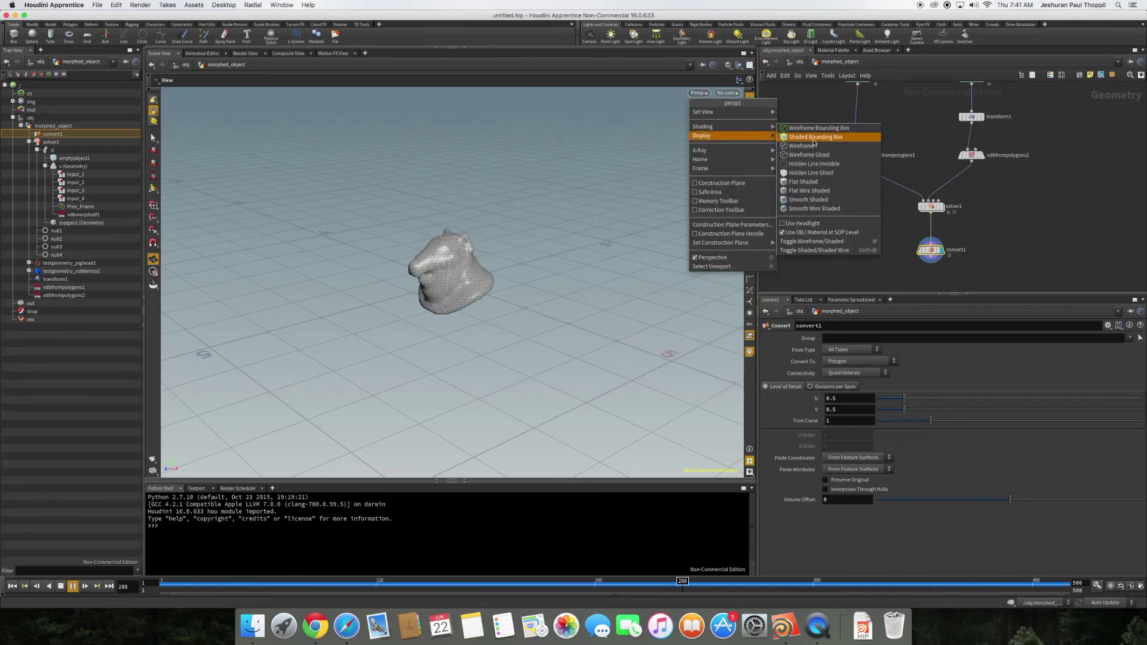
{"action": "left_click", "coordinate": [806, 201]}
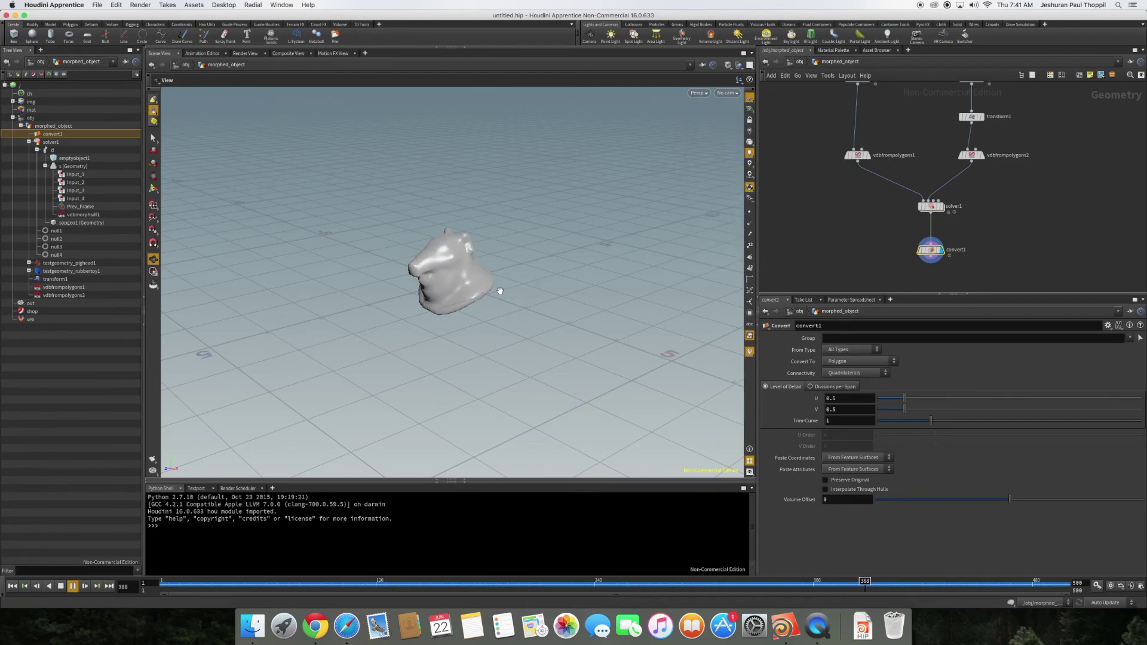
{"action": "left_click", "coordinate": [750, 98]}
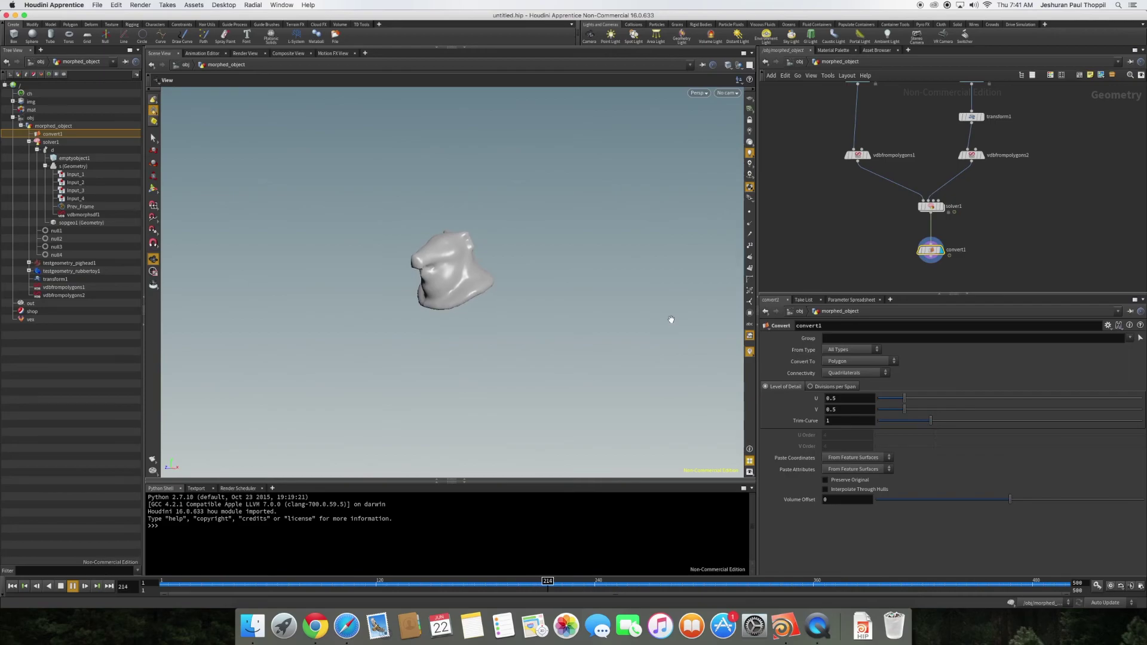
Set the voxel size to 0.02 on both vdbfrompolygons1 and vdbfrompolygons2 for a finer morph.
{"action": "left_click", "coordinate": [858, 155]}
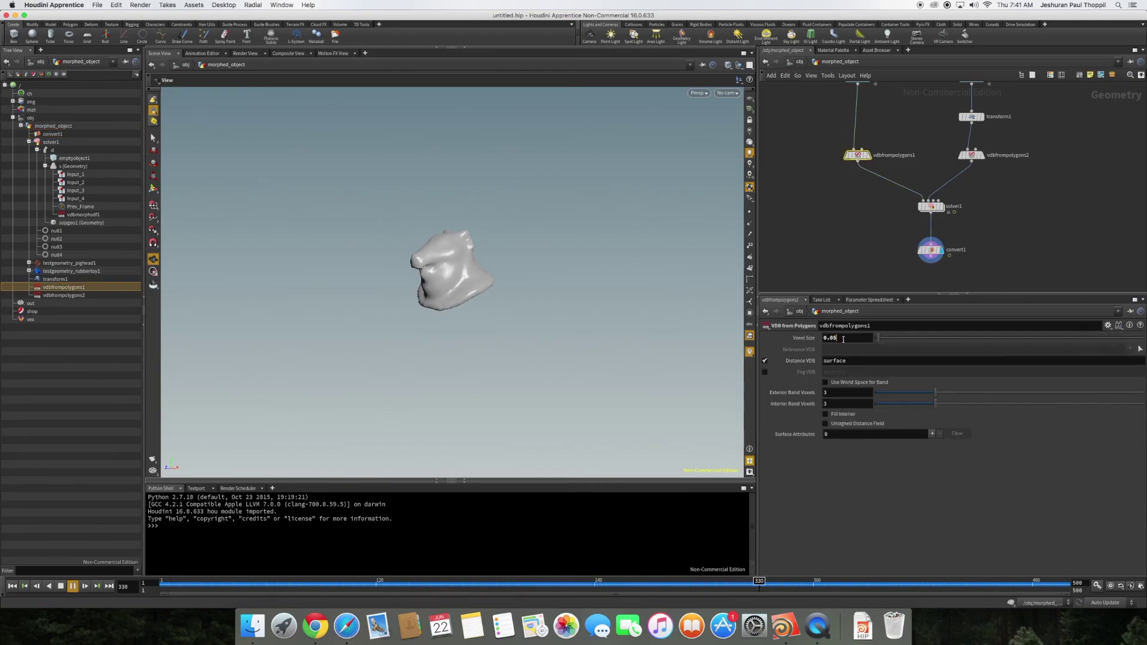
{"action": "key", "text": "BackSpace"}
{"action": "type", "text": "2"}
{"action": "key", "text": "Return"}
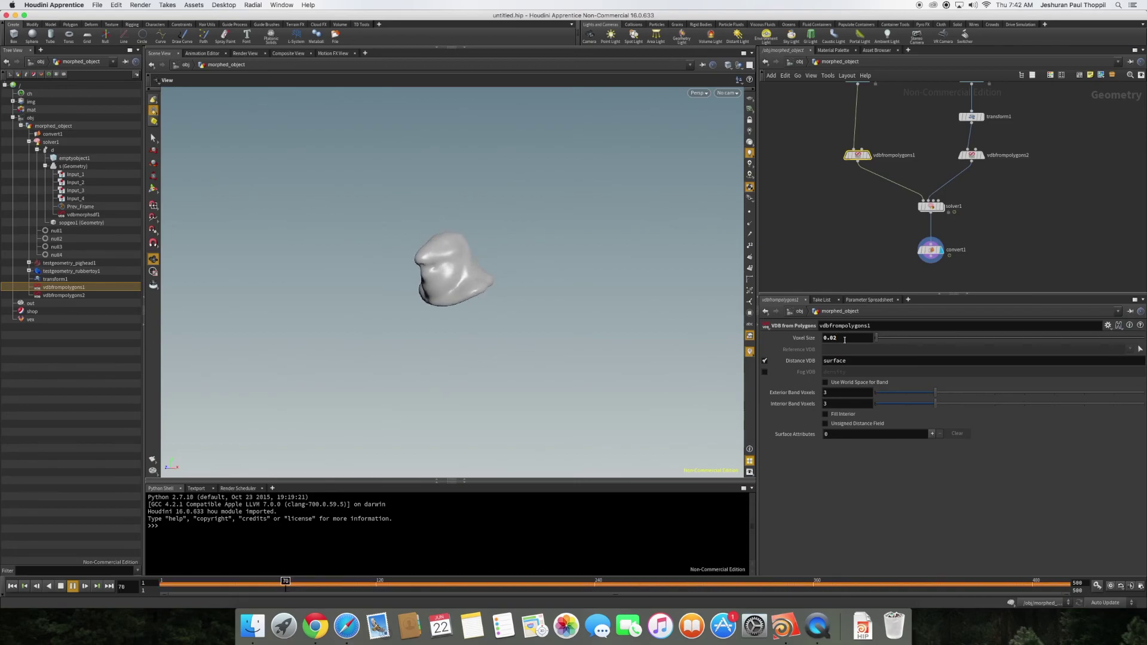
{"action": "left_click", "coordinate": [971, 155]}
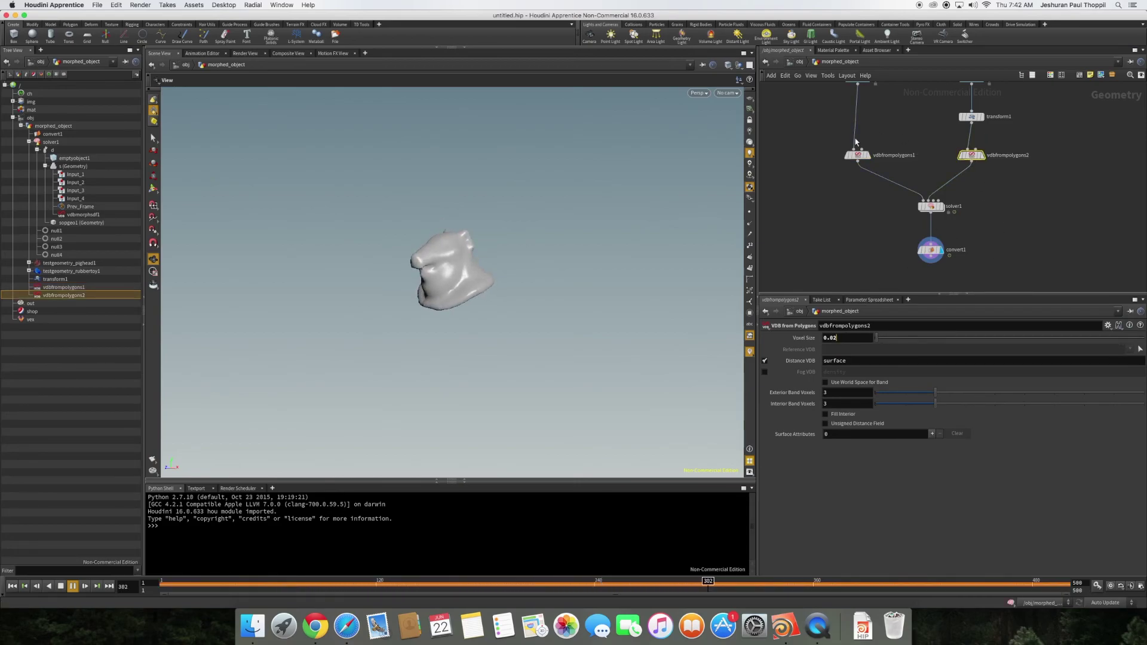
{"action": "mouse_move", "coordinate": [969, 167]}
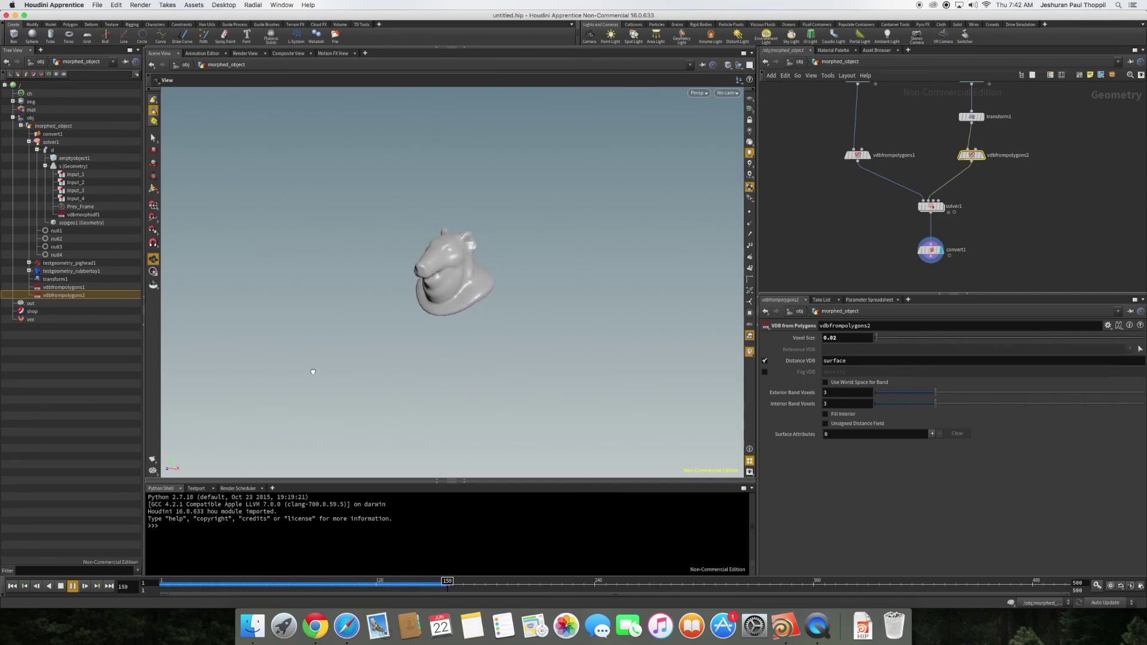
{"action": "right_click", "coordinate": [815, 625]}
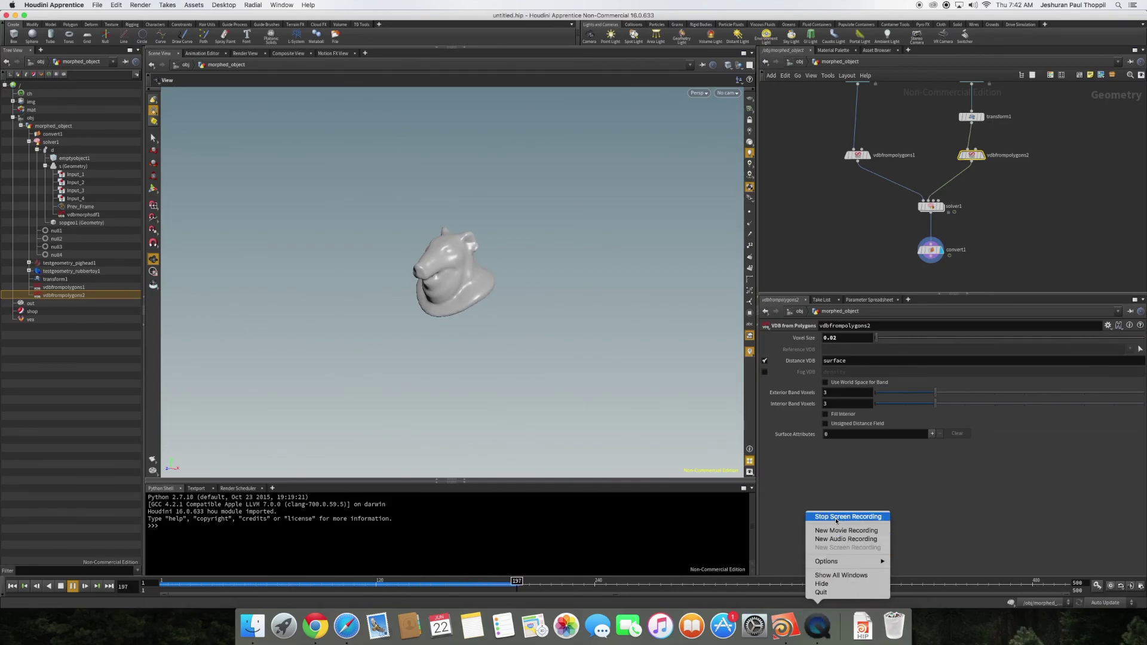